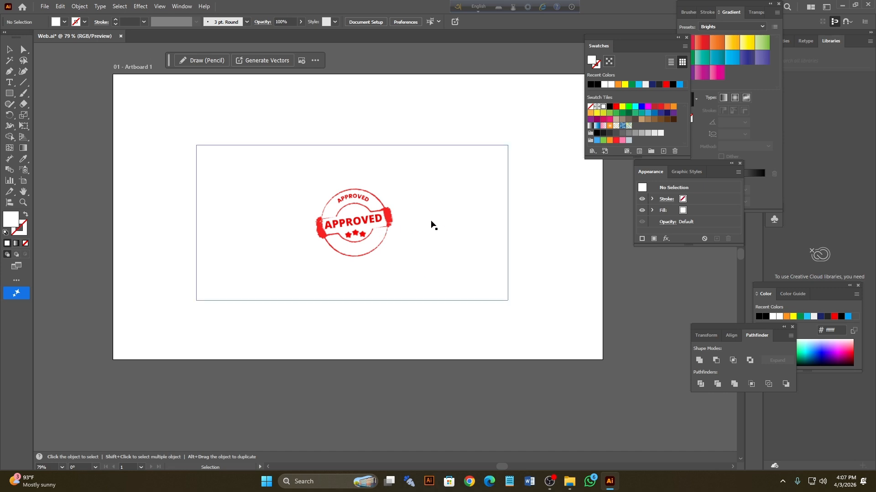
- Delete the stamp's ring frame and the arched text with stars, leaving the large APPROVED text
left_click(458, 223)
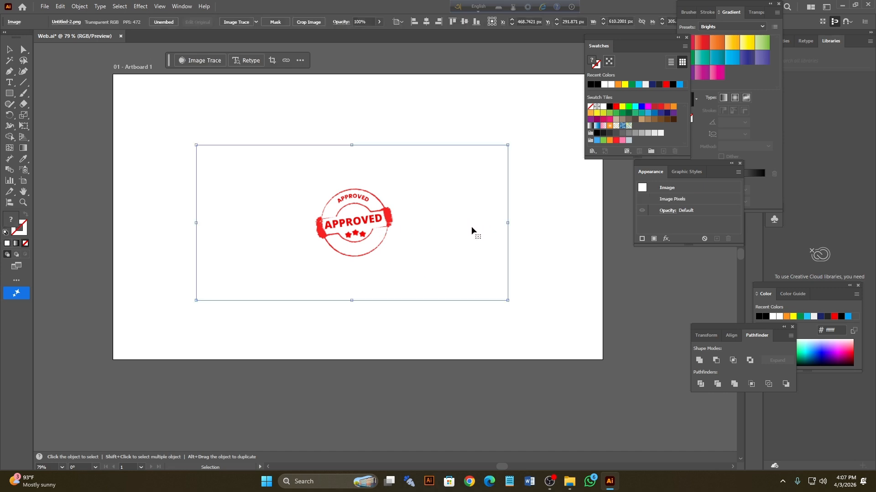
scroll(474, 226, "up", 2)
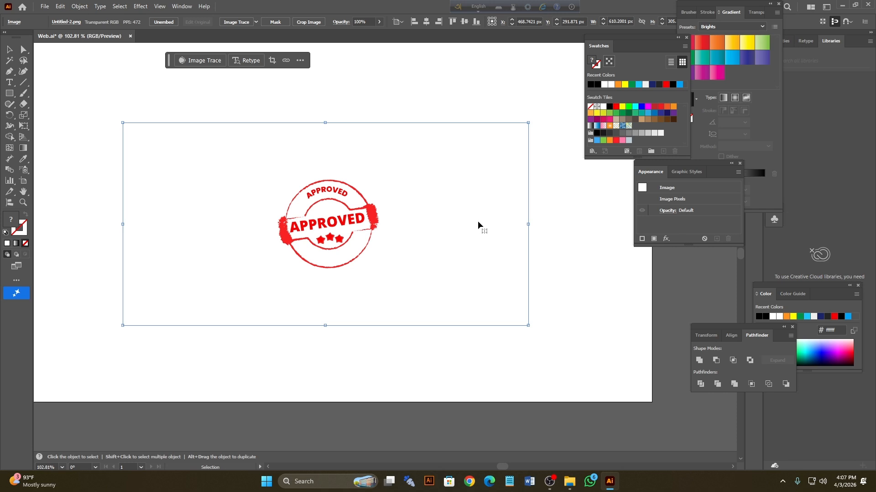
key("Delete")
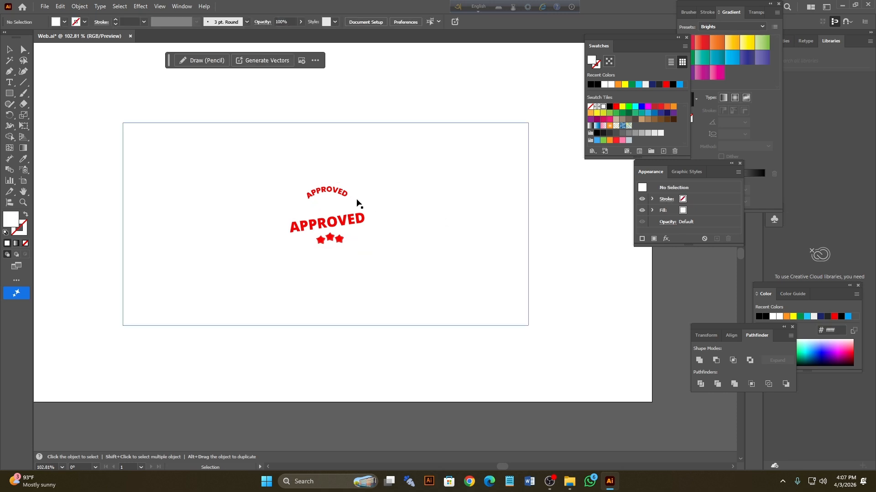
left_click(330, 237)
key("Delete")
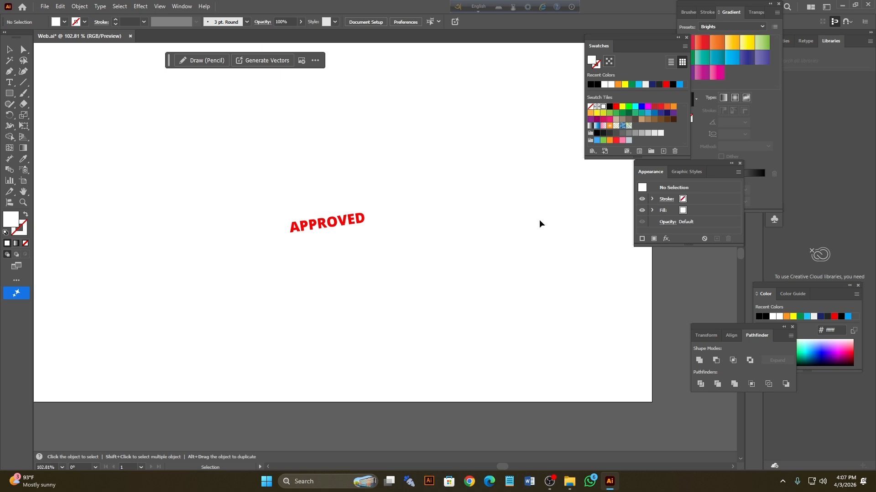
- Start a Save for Web (Legacy) export of the large APPROVED text and choose PNG-8 with transparency as the format
left_click(44, 7)
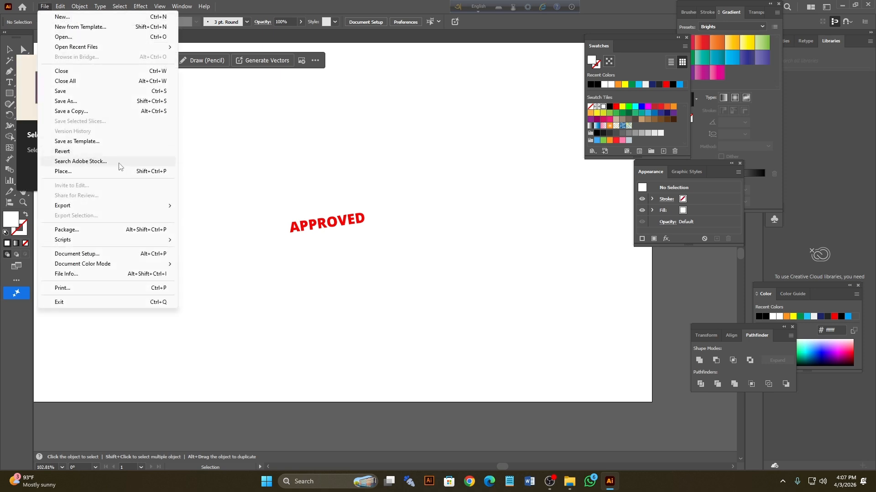
mouse_move(154, 207)
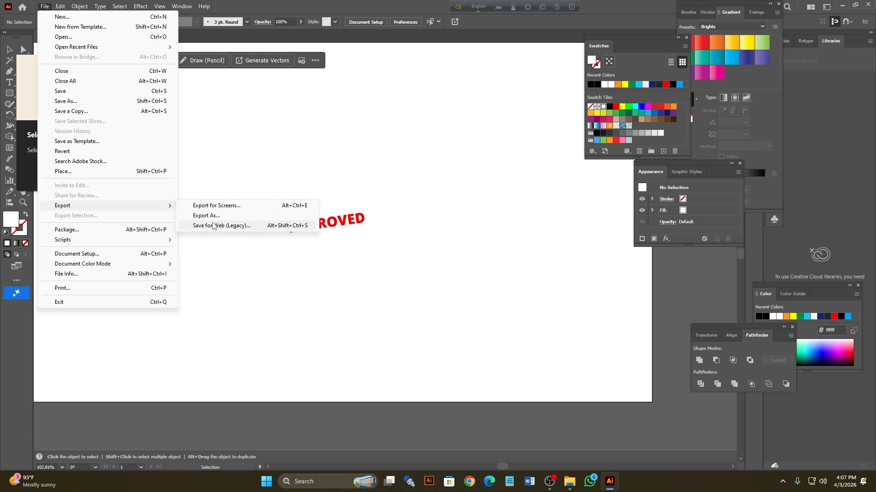
left_click(212, 226)
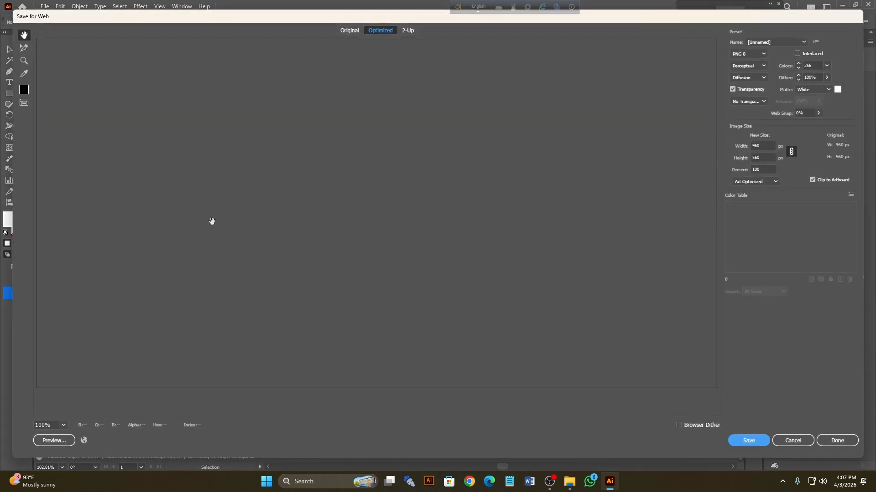
left_click(750, 53)
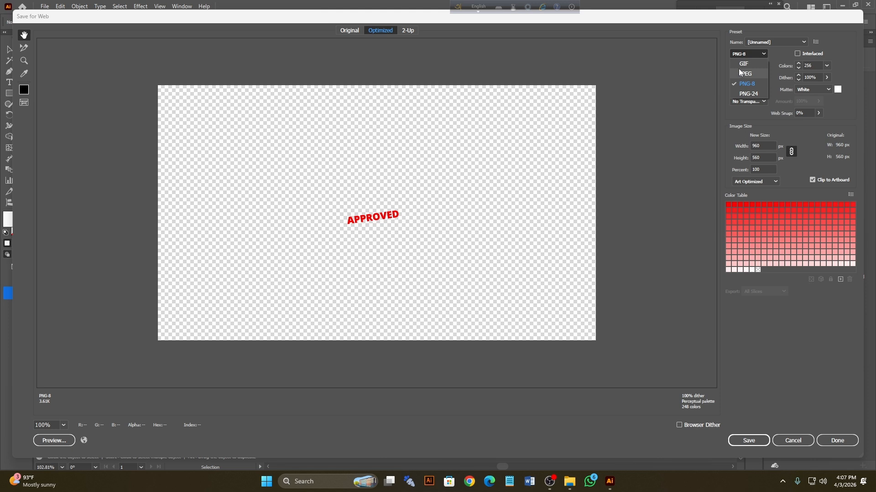
left_click(742, 73)
left_click(748, 53)
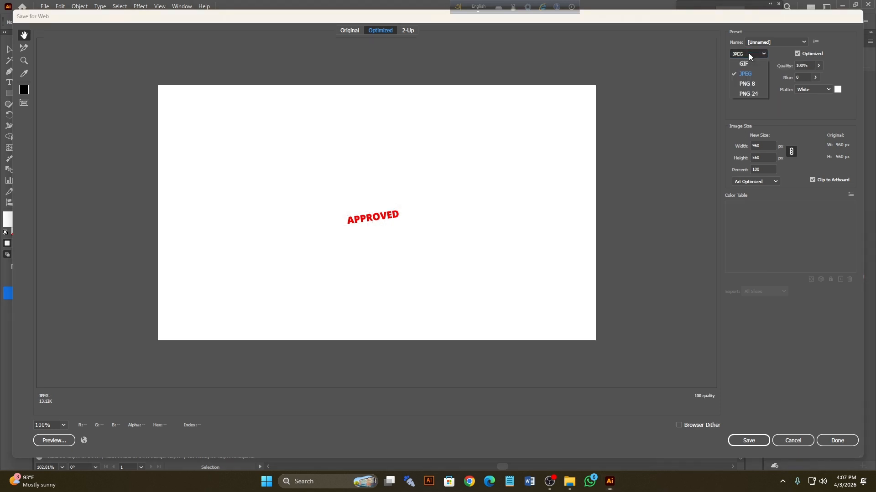
left_click(746, 84)
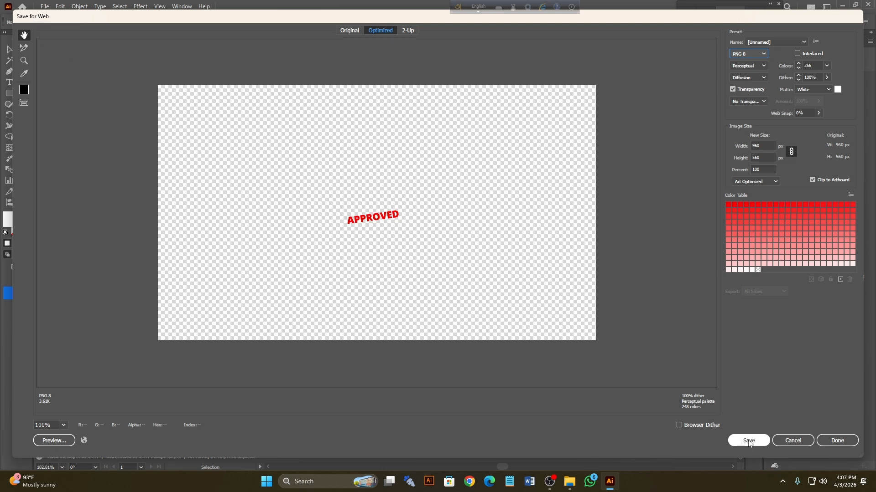
- Save the optimized image under the file name Web in the New Document Profiles folder
left_click(749, 441)
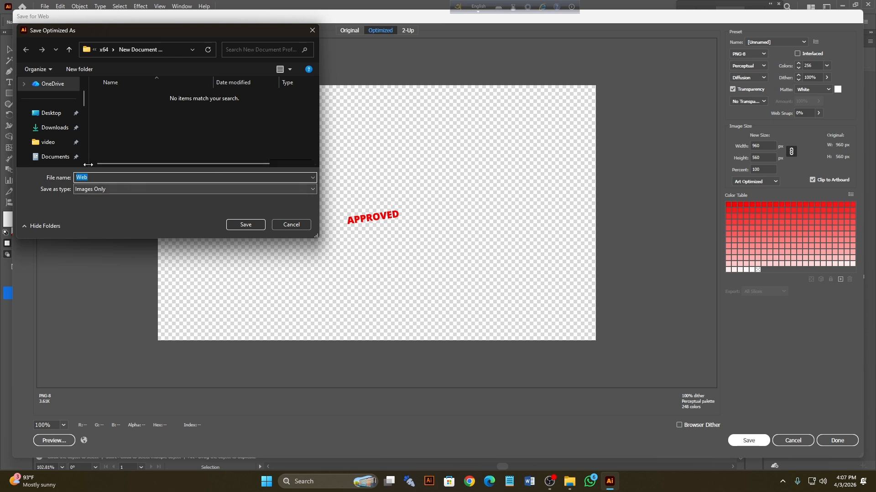
scroll(71, 132, "up", 1)
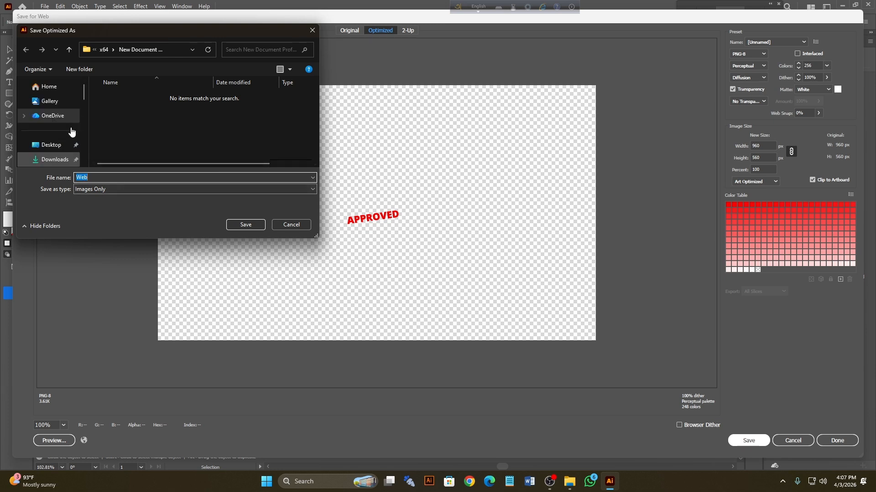
scroll(71, 131, "down", 3)
left_click(245, 224)
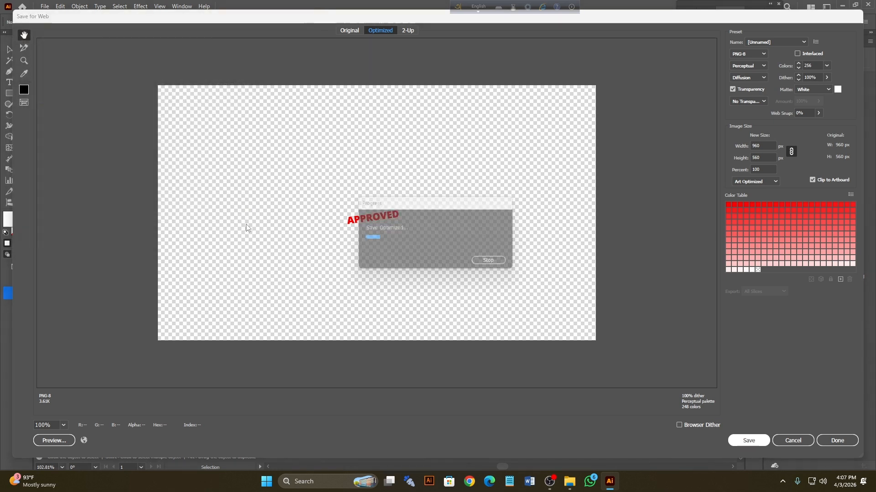
- Restore the arched APPROVED text with stars and delete the large straight APPROVED text
key("a")
key("ctrl+v")
key("v")
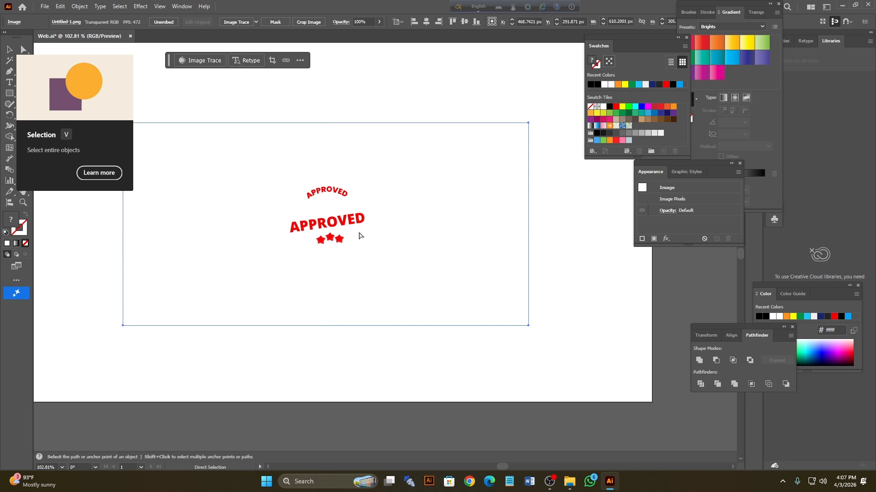
key("ctrl+shift+a")
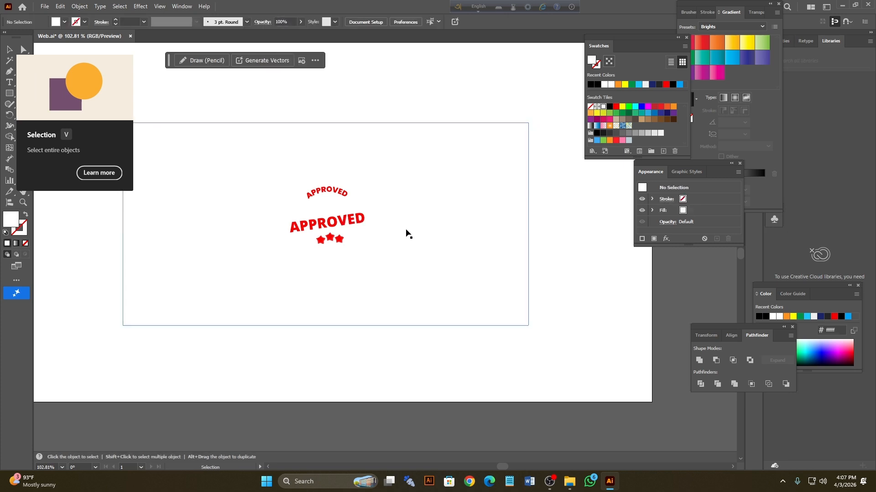
left_click(498, 233)
key("Delete")
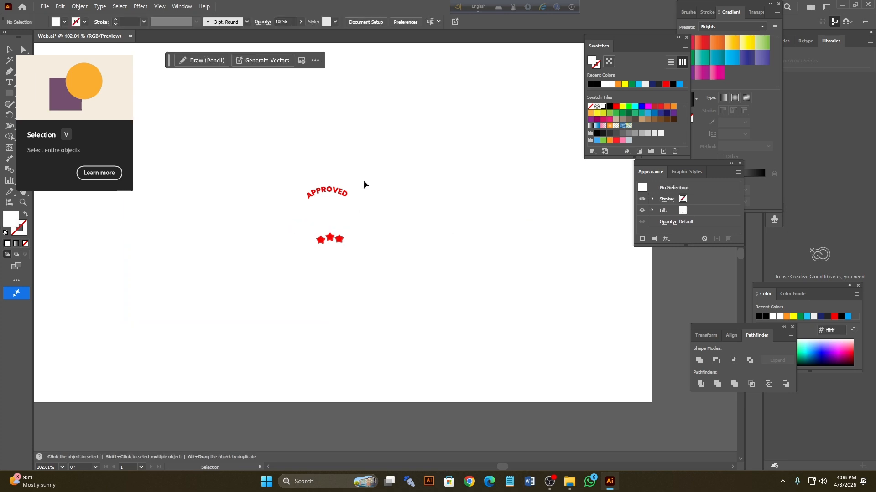
- Export the arched text and stars with Save for Web (Legacy) as a transparent PNG-8 named Web1
left_click(44, 6)
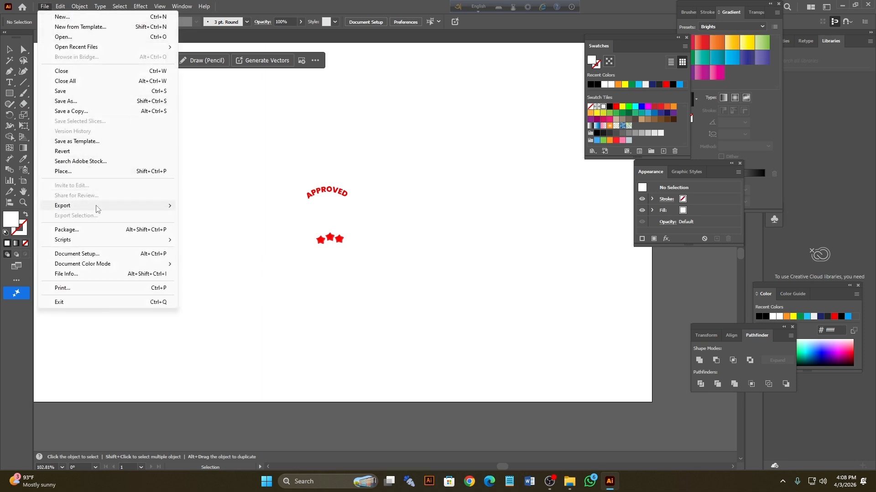
mouse_move(97, 210)
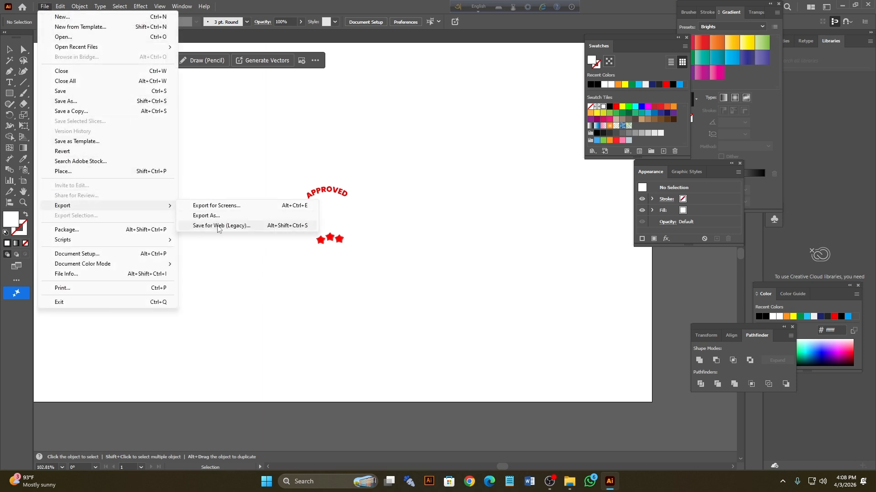
left_click(217, 228)
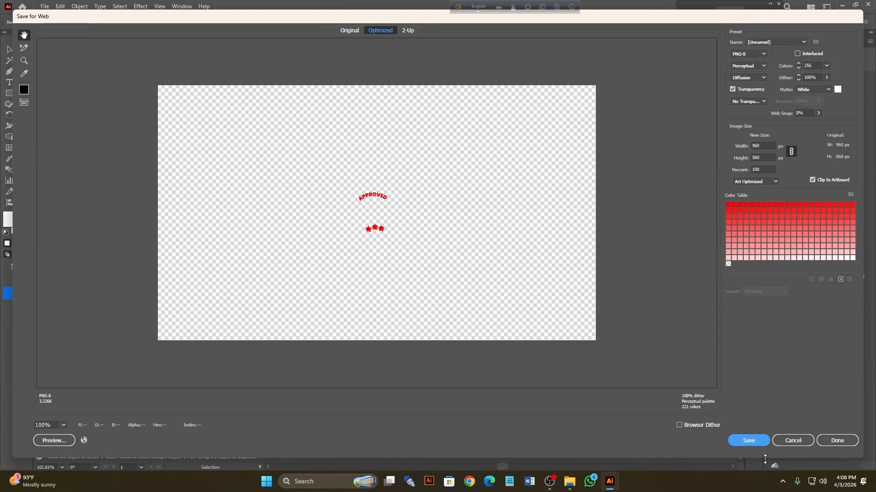
left_click(748, 441)
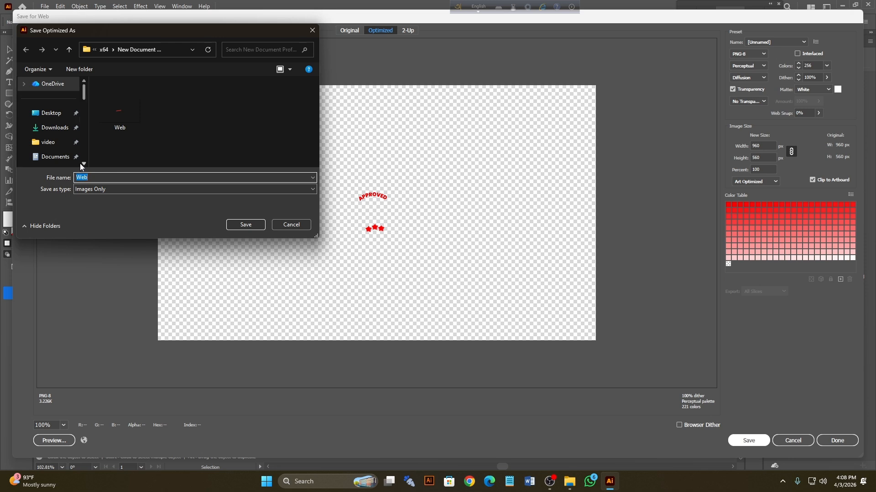
scroll(81, 164, "down", 1)
left_click(98, 178)
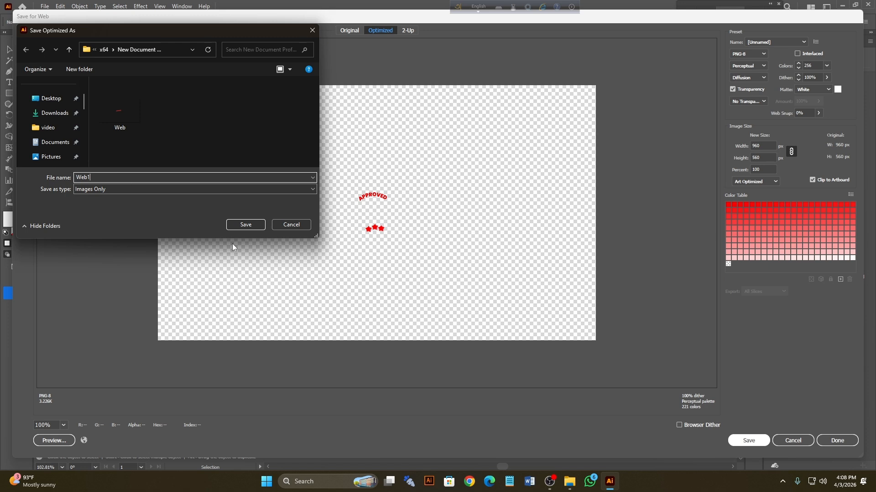
left_click(249, 225)
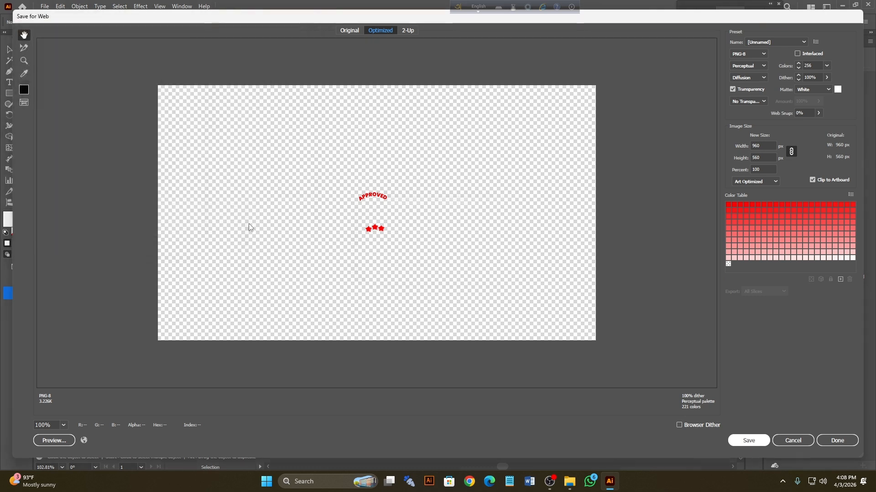
- Bring back the deleted large APPROVED text and the ring frame so the stamp is complete
key("a")
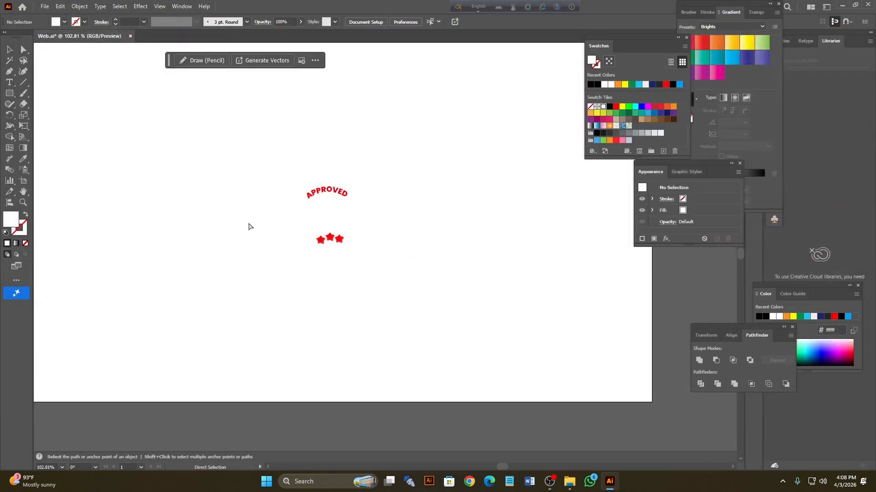
left_click(377, 227)
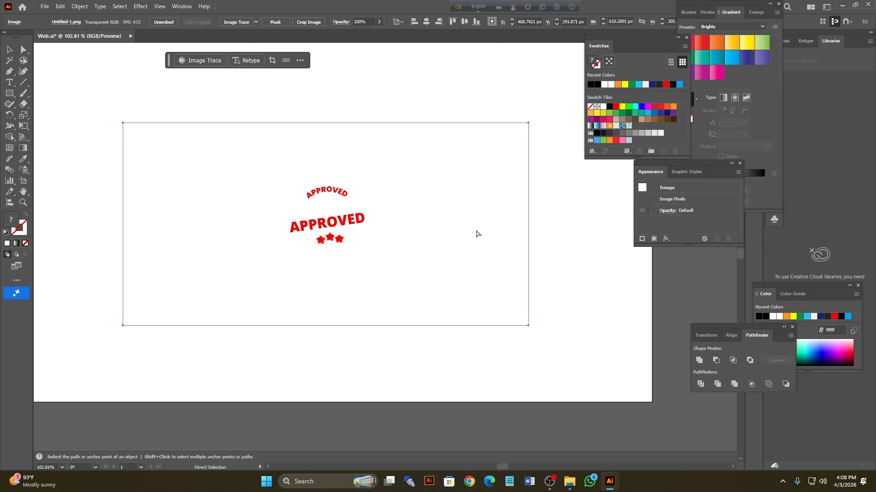
key("v")
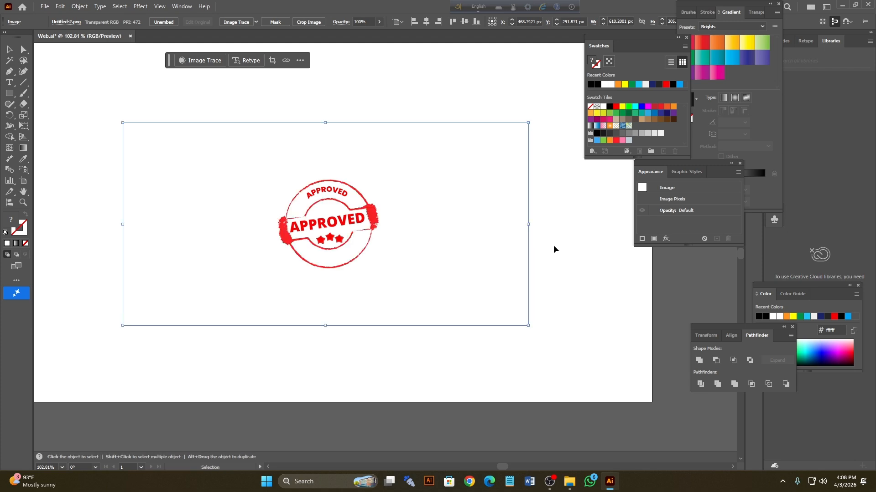
left_click(578, 266)
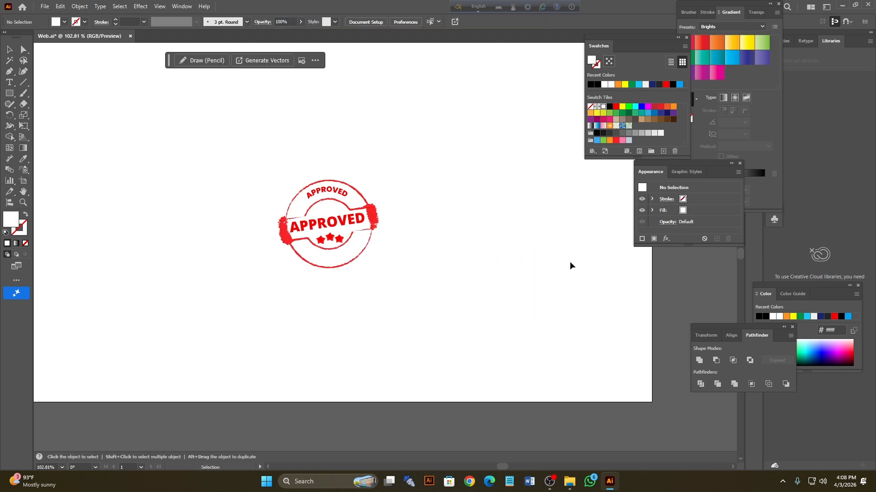
- Delete the large APPROVED text and the arched text with stars, keeping only the stamp's ring frame
left_click(493, 256)
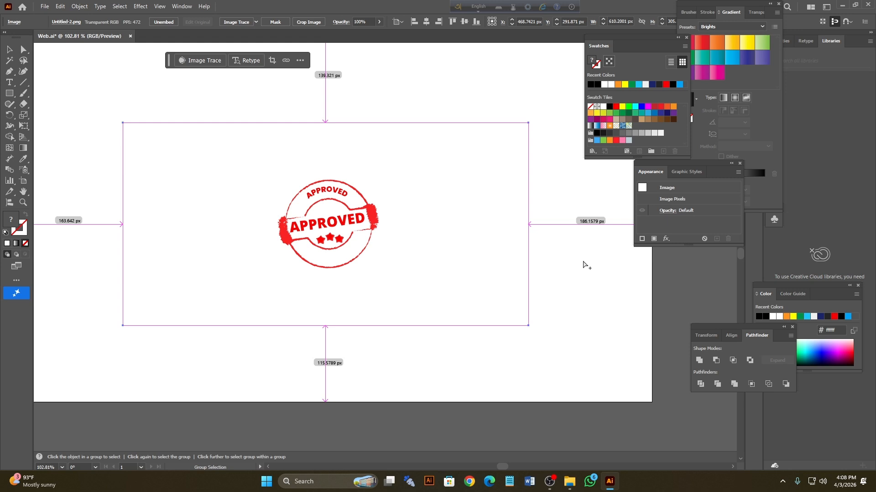
key("ctrl+alt")
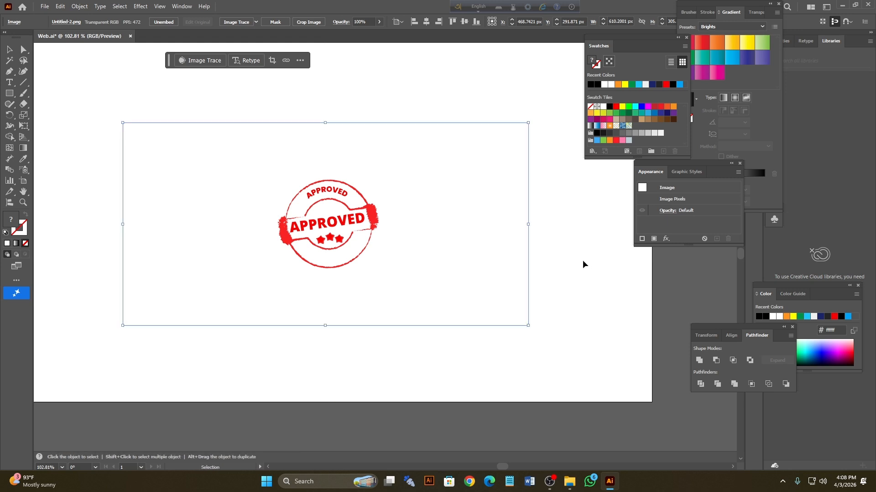
left_click(594, 254)
left_click(508, 264)
key("ctrl")
left_click_drag(57, 101, 514, 393)
key("Delete")
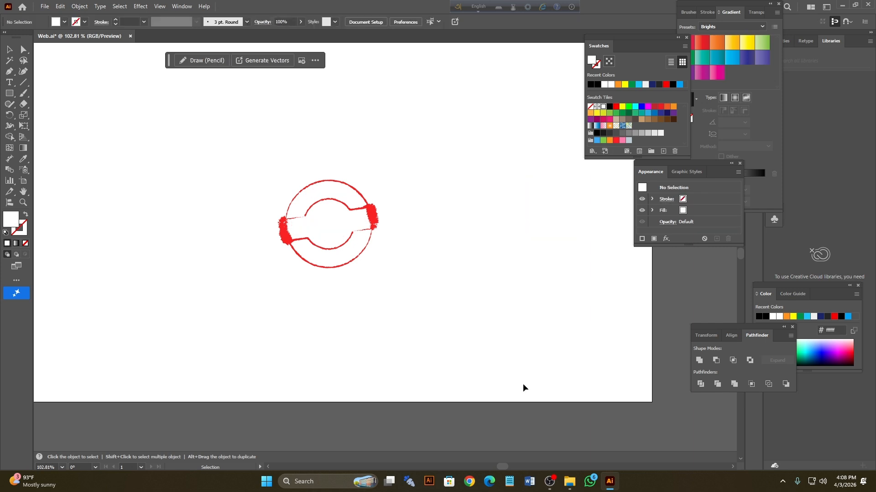
left_click(44, 6)
left_click(93, 103)
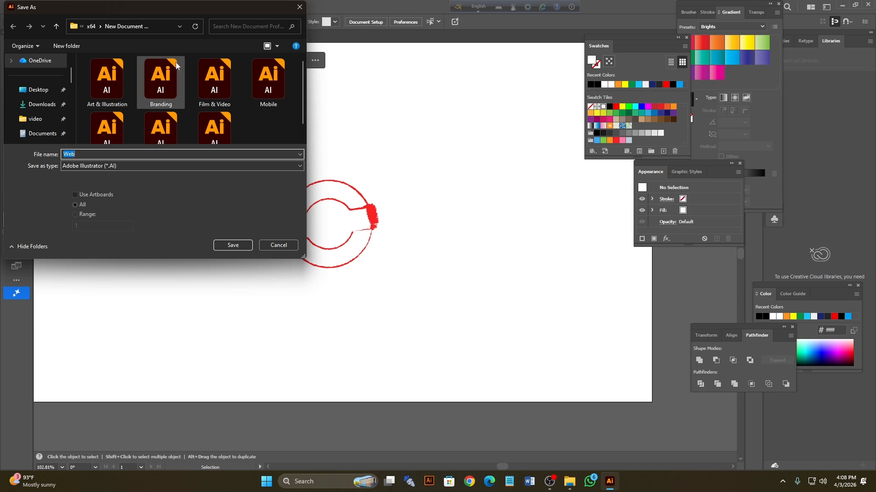
left_click(306, 8)
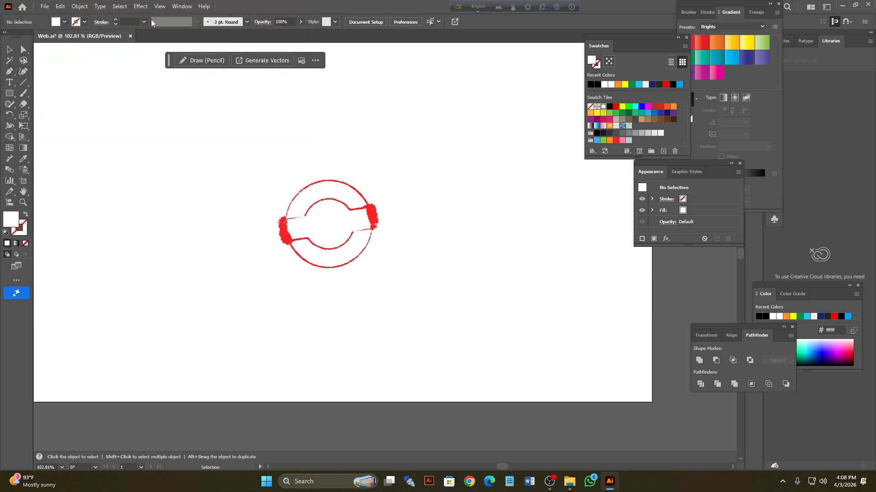
- Preview the ring frame as a transparent PNG-8 in Save for Web (Legacy) and leave the export
left_click(44, 6)
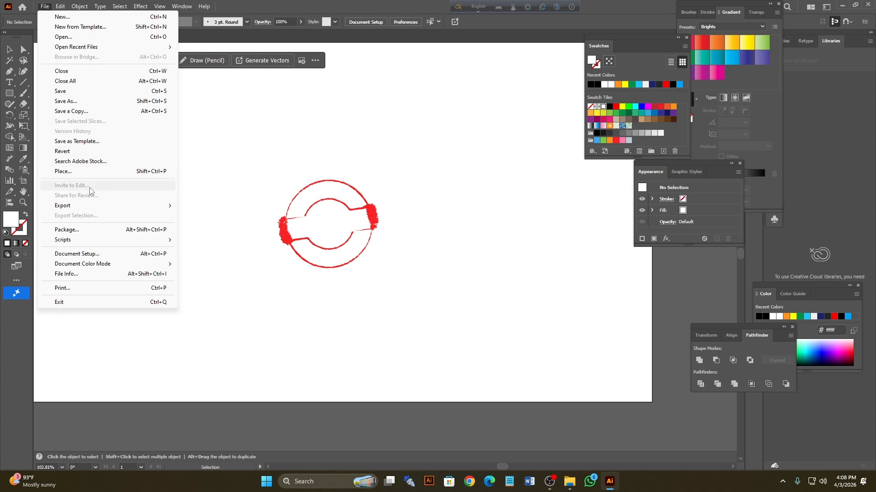
mouse_move(130, 211)
left_click(242, 228)
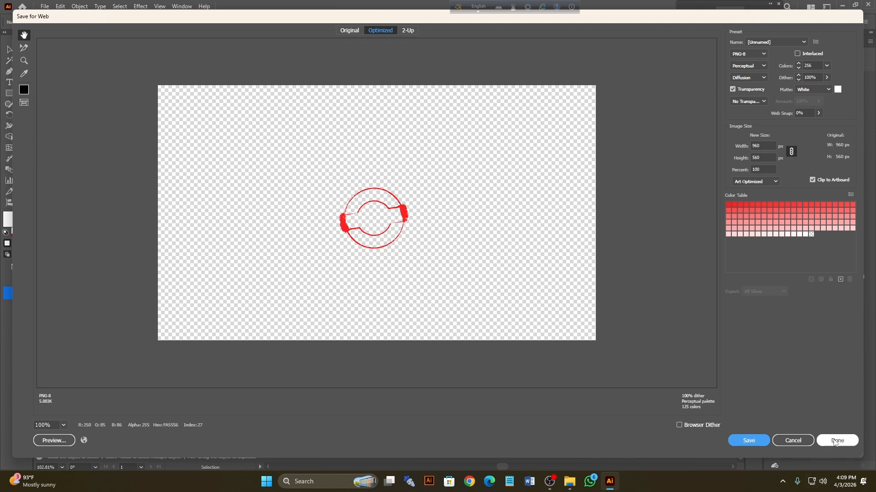
left_click(805, 443)
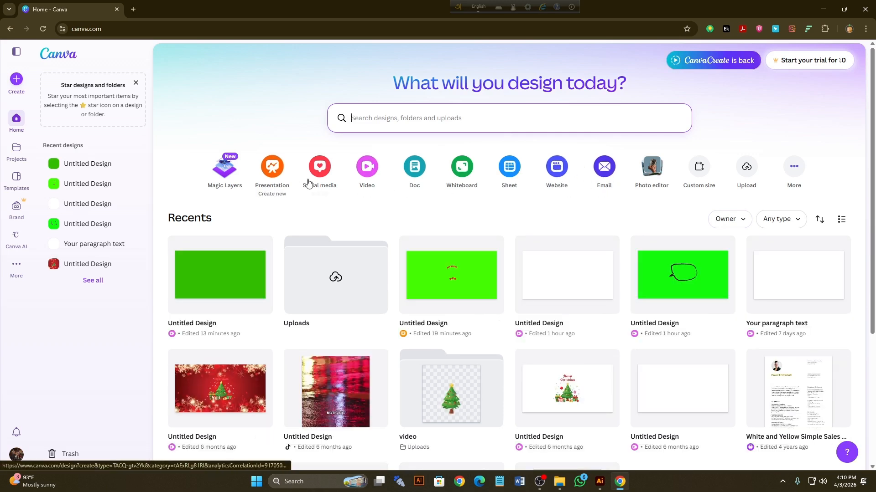
- Create a YouTube Video design of 1920 × 1080 px and add a blank page to its timeline
left_click(367, 194)
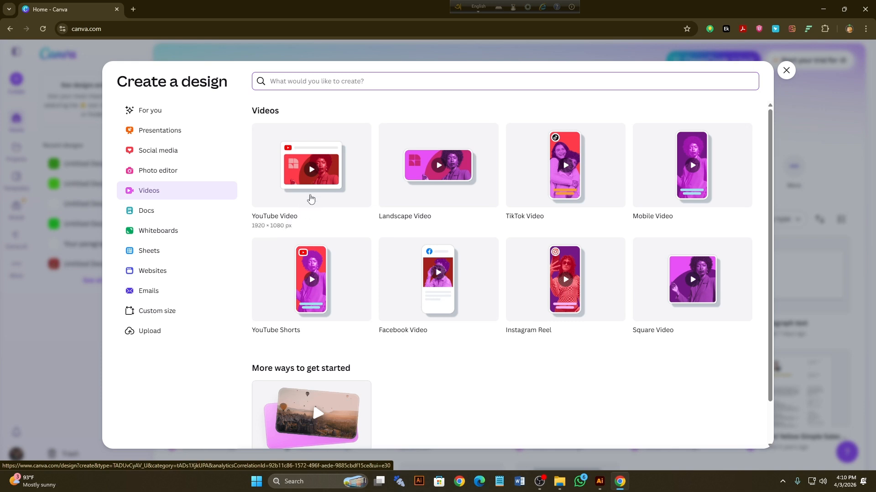
left_click(310, 196)
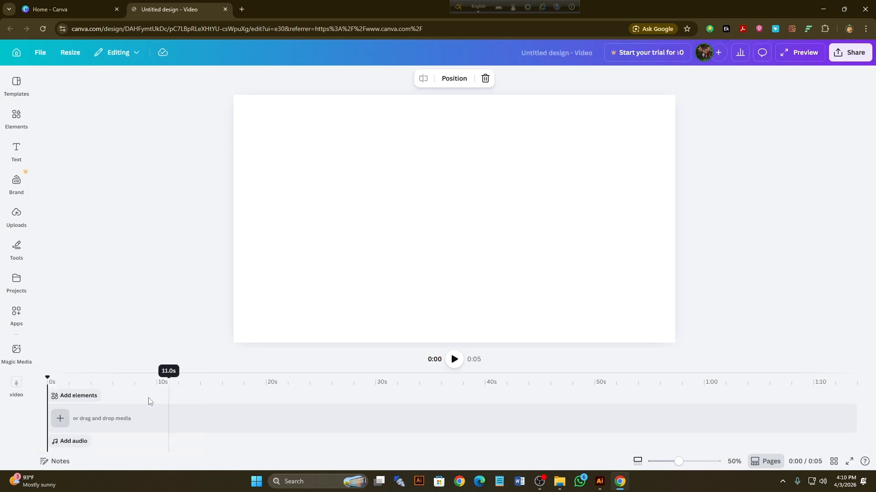
left_click(59, 419)
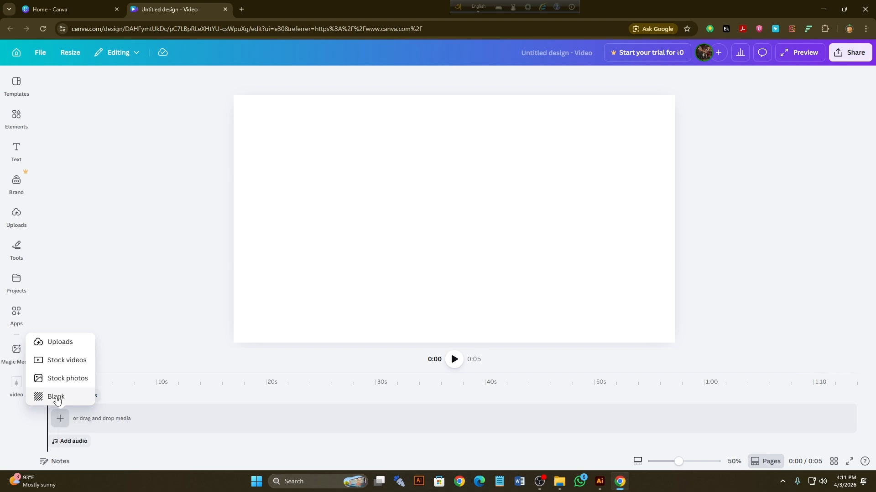
left_click(56, 397)
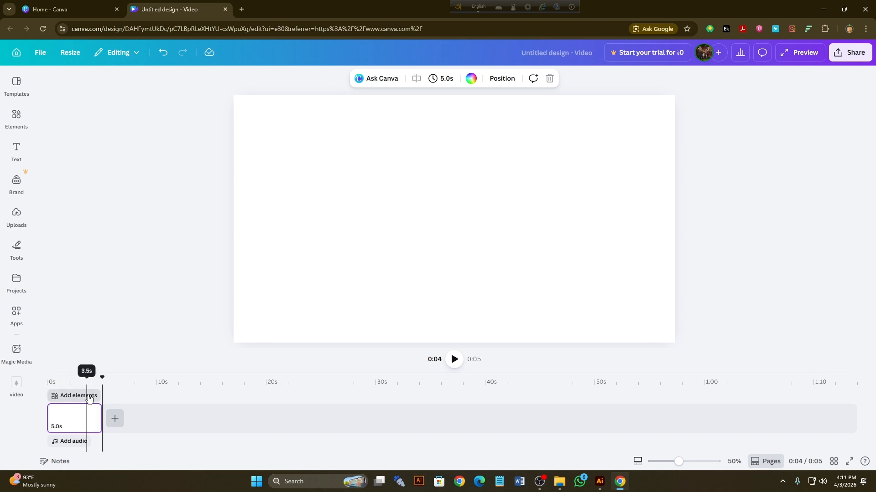
left_click(103, 389)
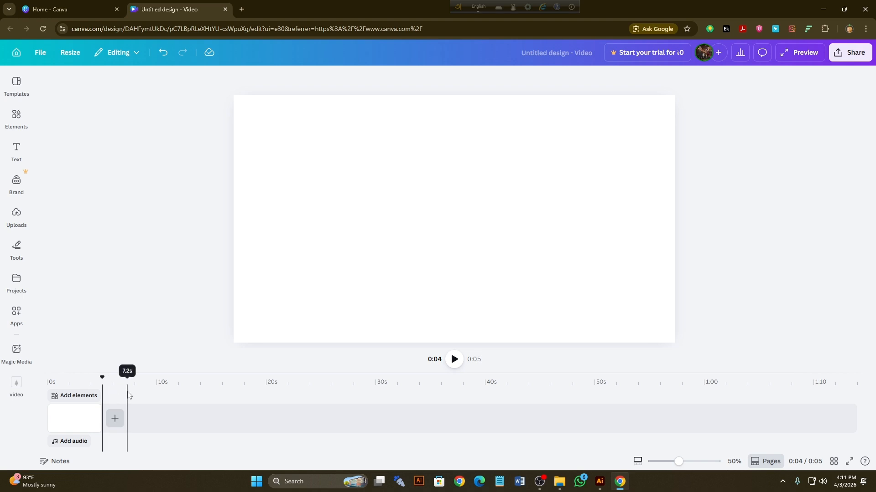
left_click(455, 367)
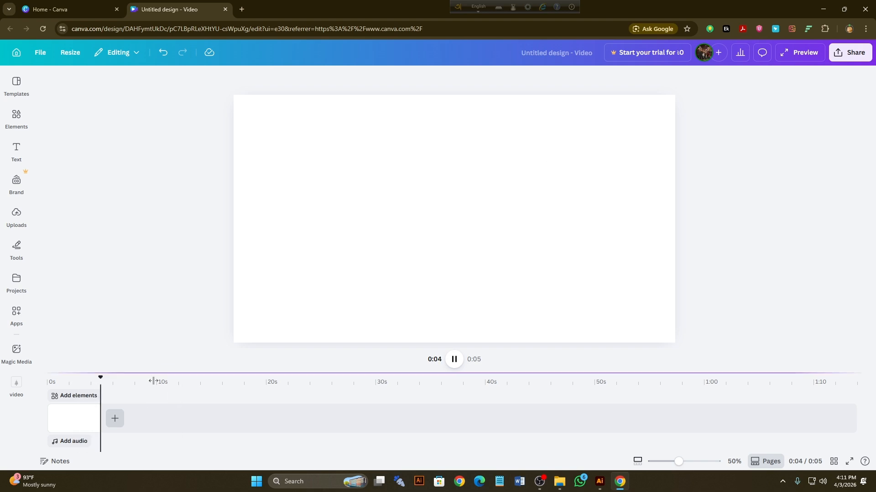
- Set the blank page's background to a custom bright green solid color, #4EF804
left_click(72, 419)
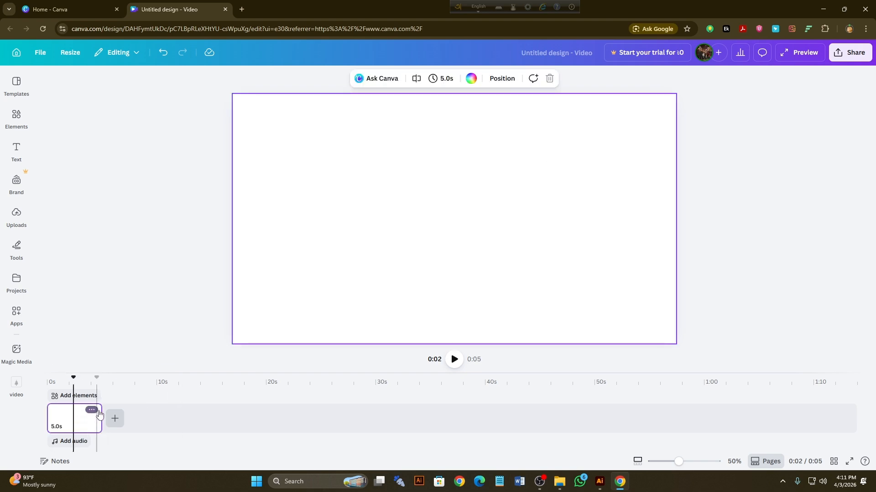
left_click(471, 78)
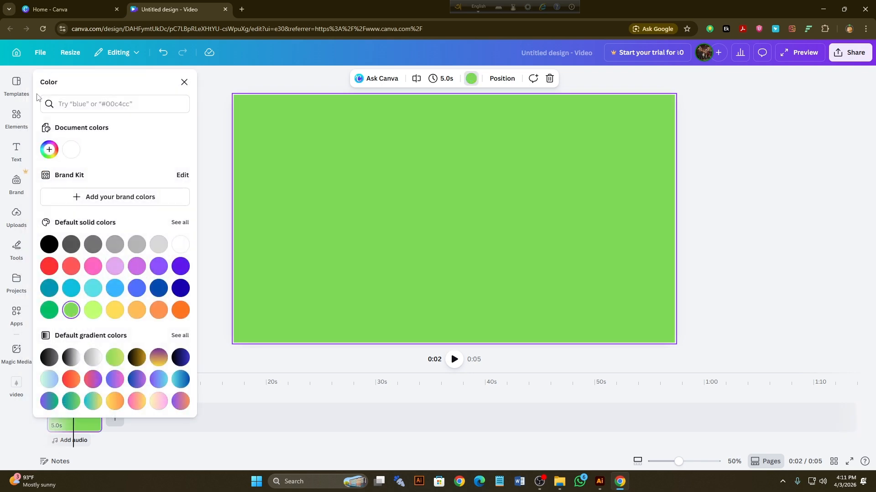
left_click(49, 150)
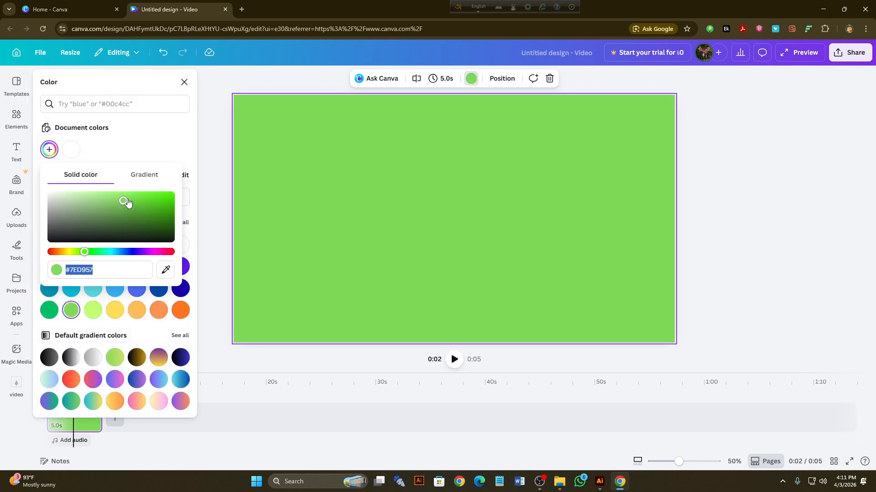
left_click_drag(128, 203, 168, 196)
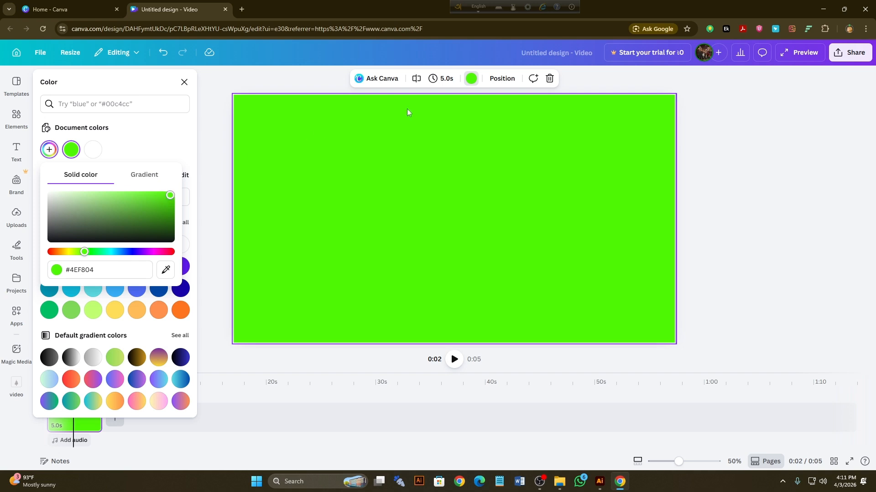
left_click(750, 167)
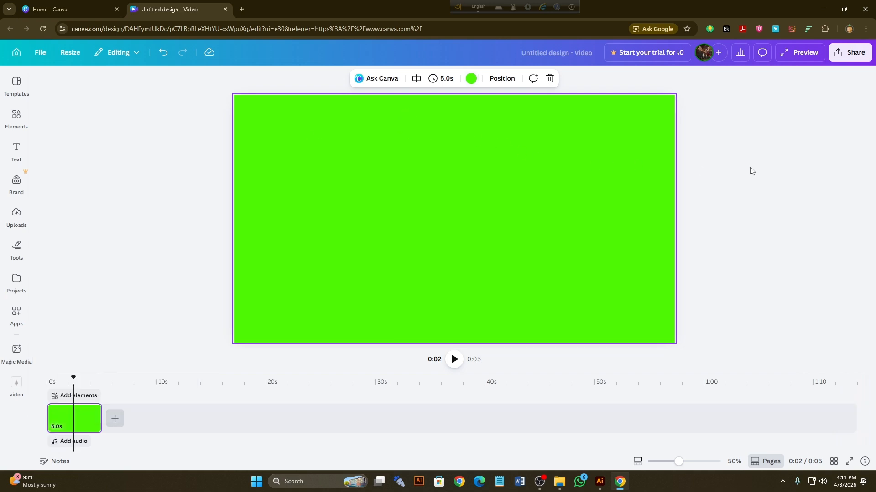
- Remove the topmost Untitled-3.png (APPROVED text) and Untitled-2.png (ring frame) from the uploads folder
left_click(16, 215)
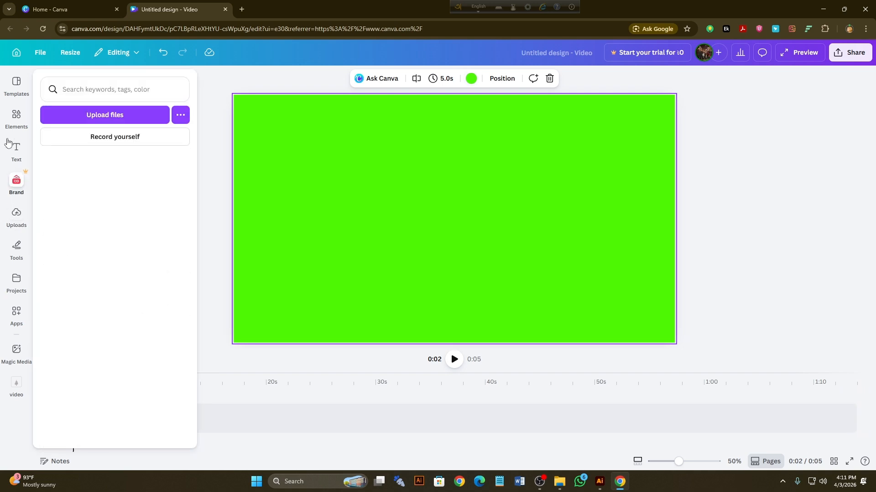
left_click(17, 183)
left_click(16, 282)
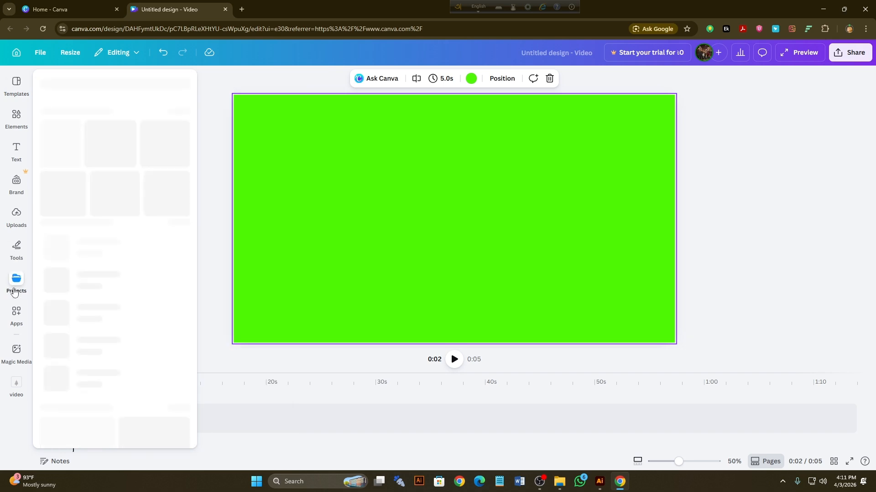
left_click(17, 216)
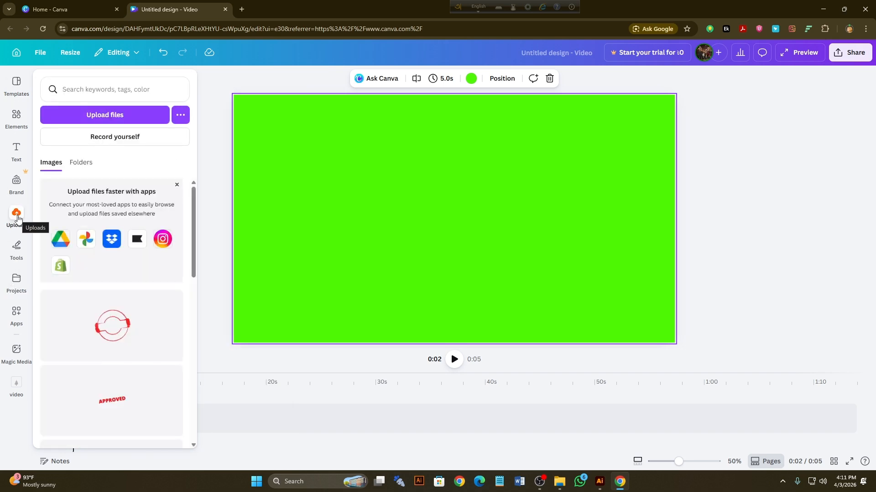
scroll(114, 274, "down", 5)
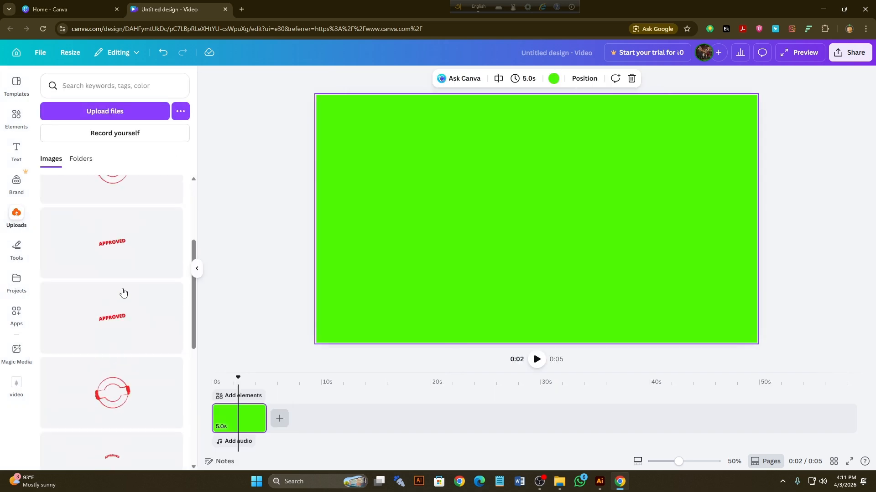
scroll(121, 293, "up", 3)
scroll(123, 292, "down", 5)
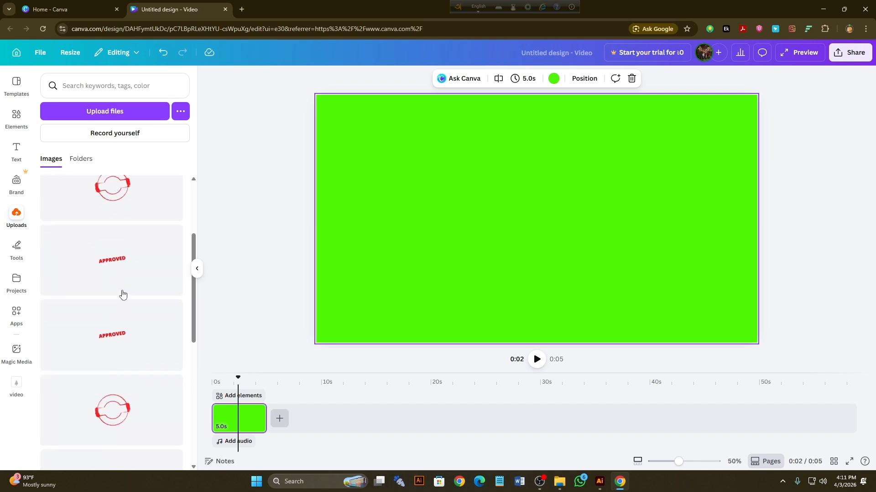
scroll(123, 294, "up", 3)
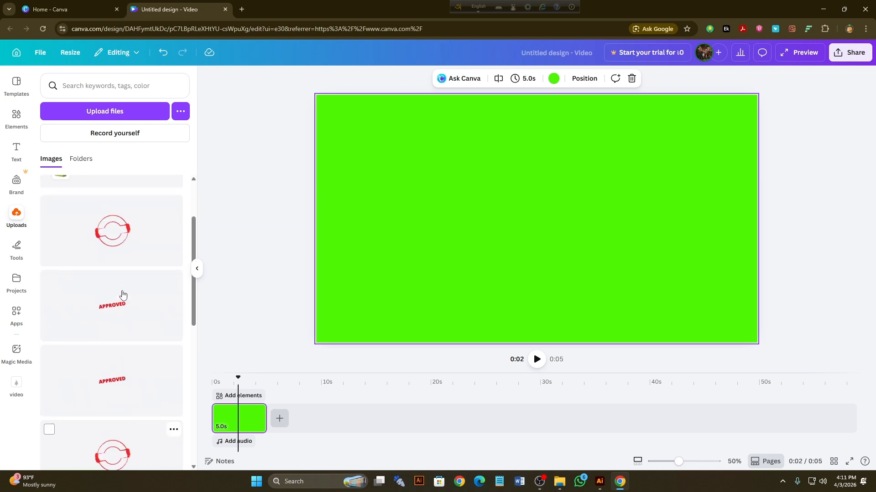
left_click(173, 281)
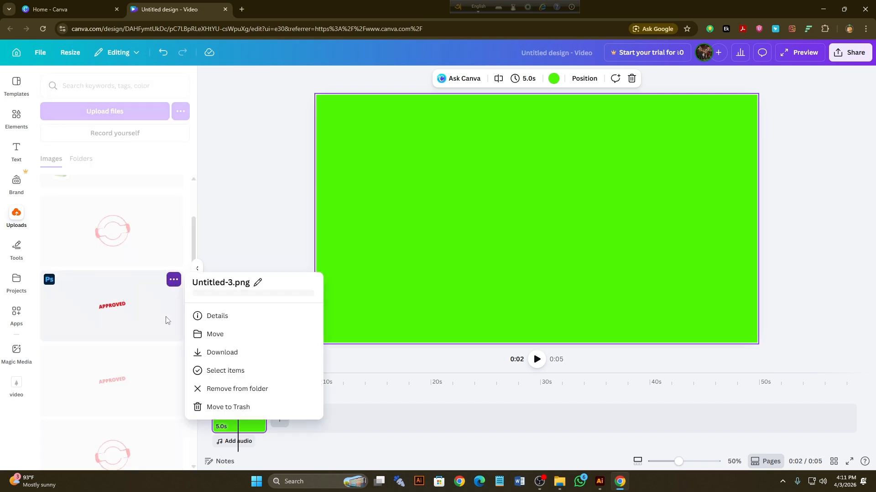
left_click(231, 393)
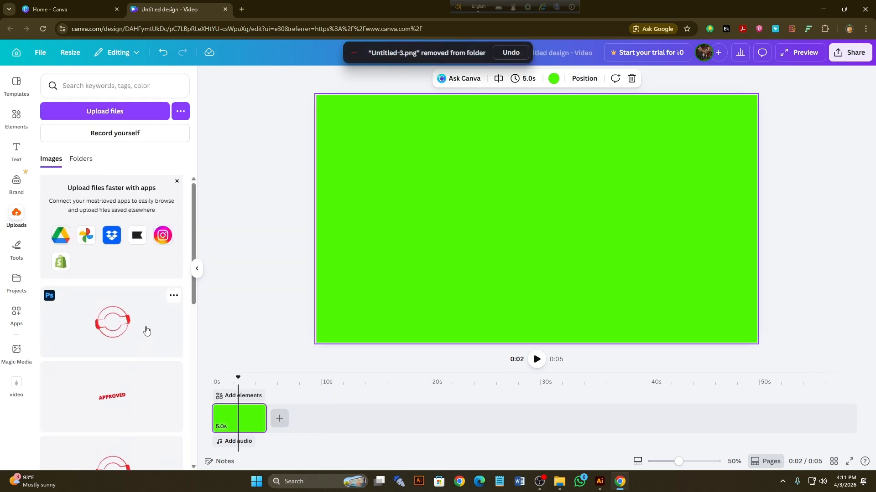
left_click(171, 298)
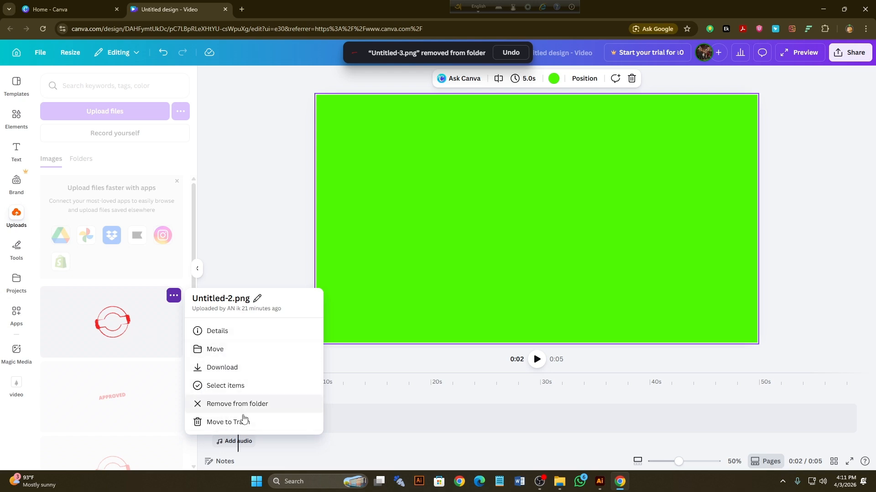
left_click(227, 404)
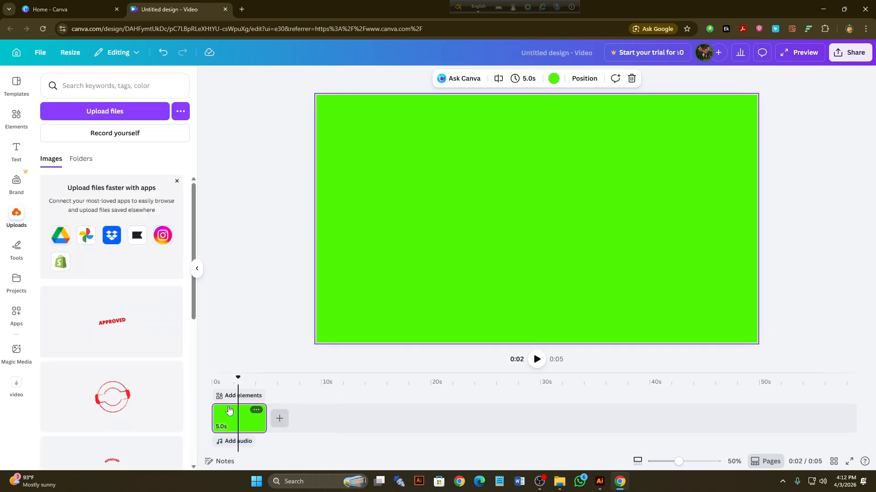
- Remove Untitled-1.png with the arched text and stars and the remaining ring frame Untitled-2.png from the uploads folder
scroll(137, 337, "down", 3)
left_click(174, 310)
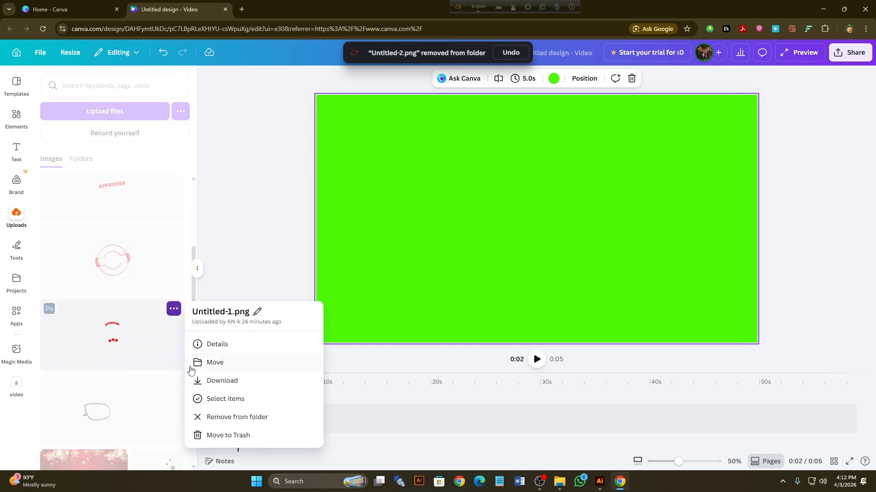
left_click(234, 418)
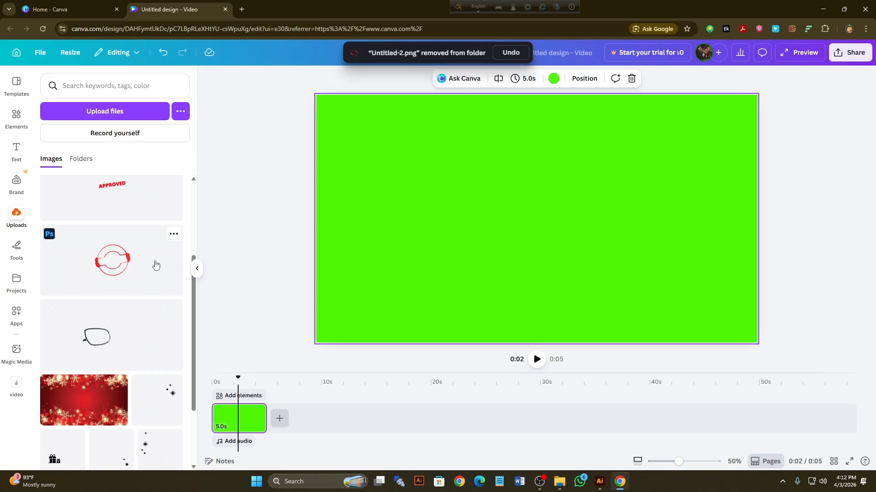
left_click(173, 235)
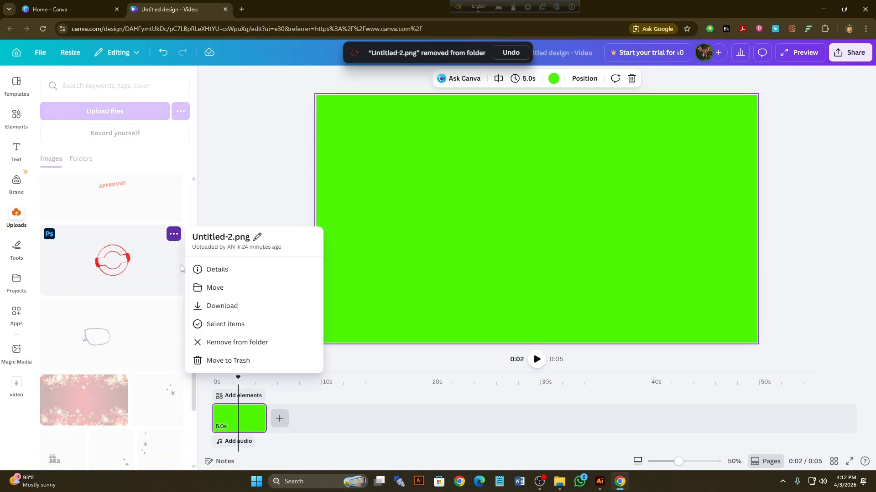
left_click(230, 350)
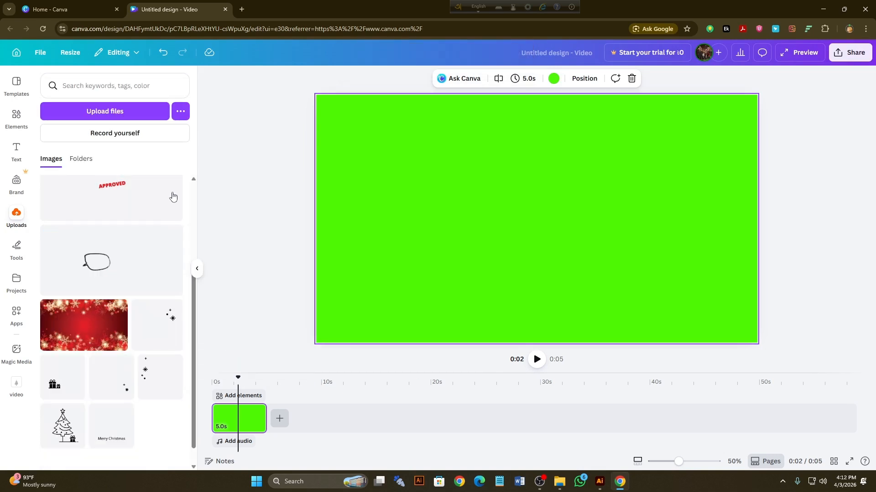
- Undo placing the APPROVED image in the video and remove the remaining Untitled-3.png from the uploads folder
left_click(150, 197)
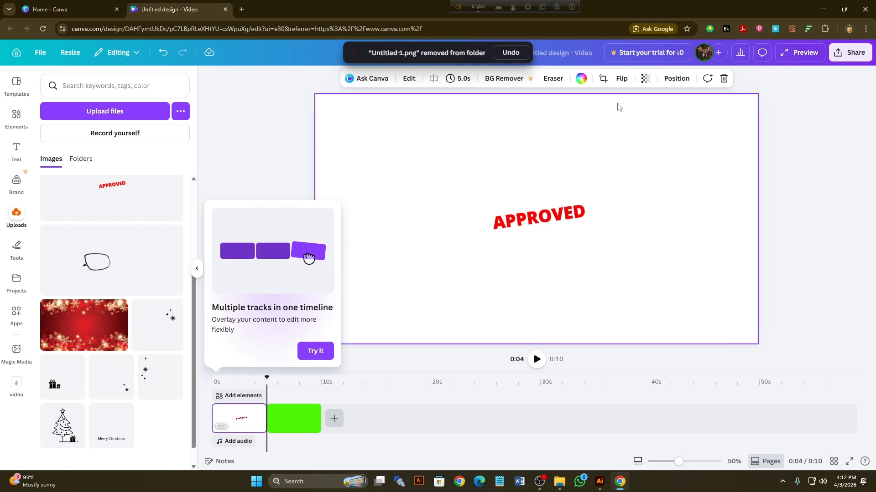
key("ctrl+z")
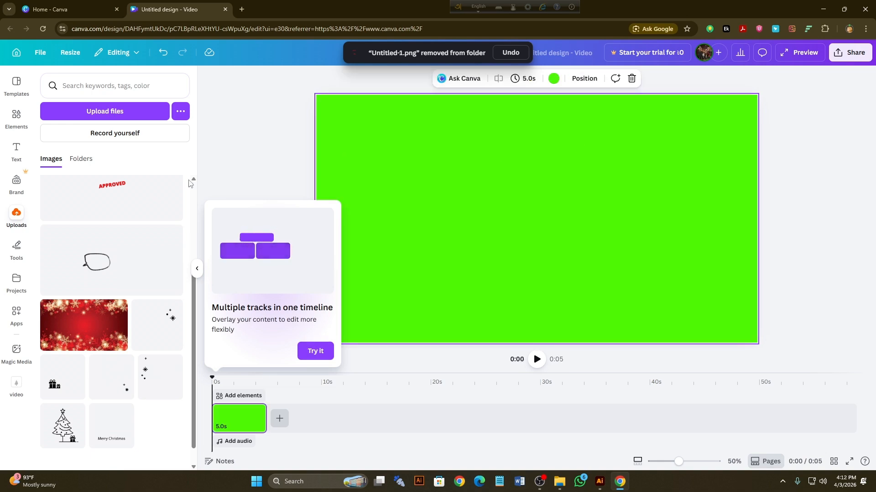
left_click(174, 295)
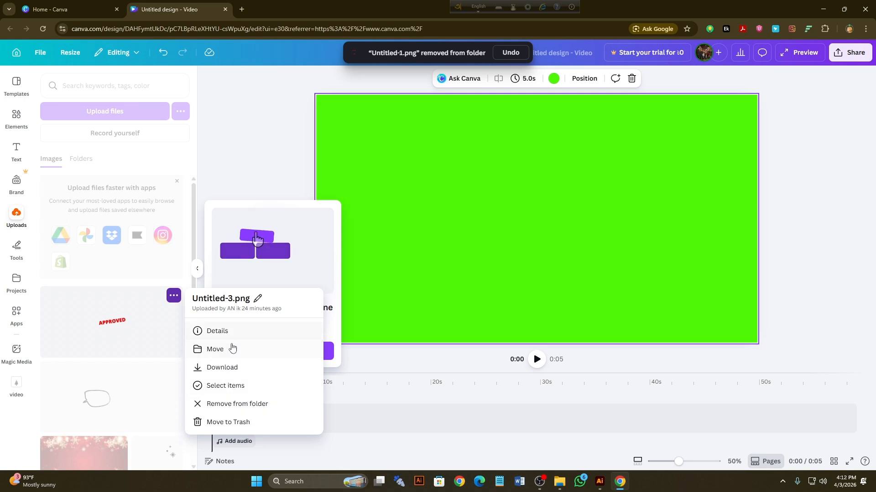
left_click(227, 406)
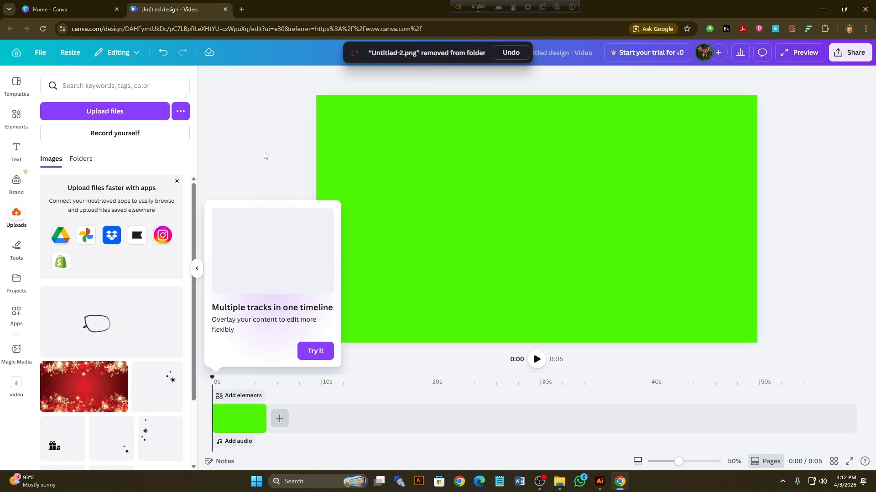
- Upload the stamp images Untitled-1, Untitled-2 and Untitled-3 from the Desktop
left_click(324, 422)
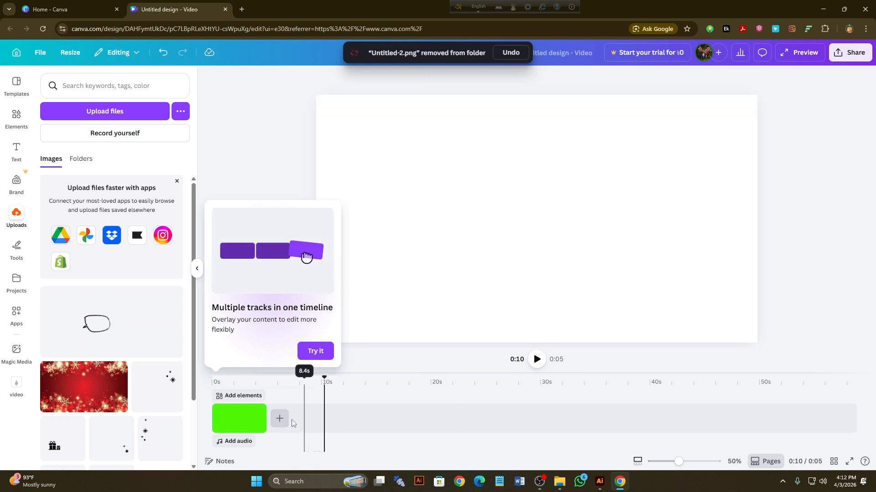
left_click(242, 418)
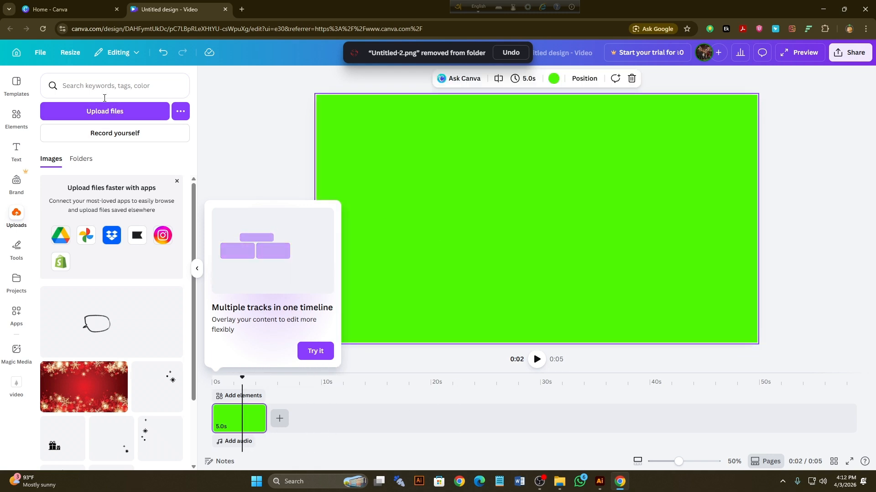
left_click(114, 117)
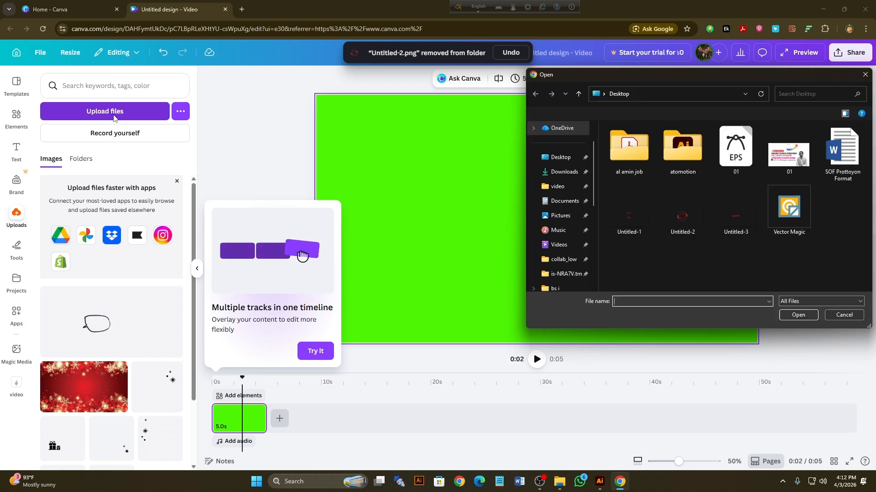
left_click_drag(683, 77, 641, 76)
left_click_drag(701, 266, 588, 207)
left_click(756, 315)
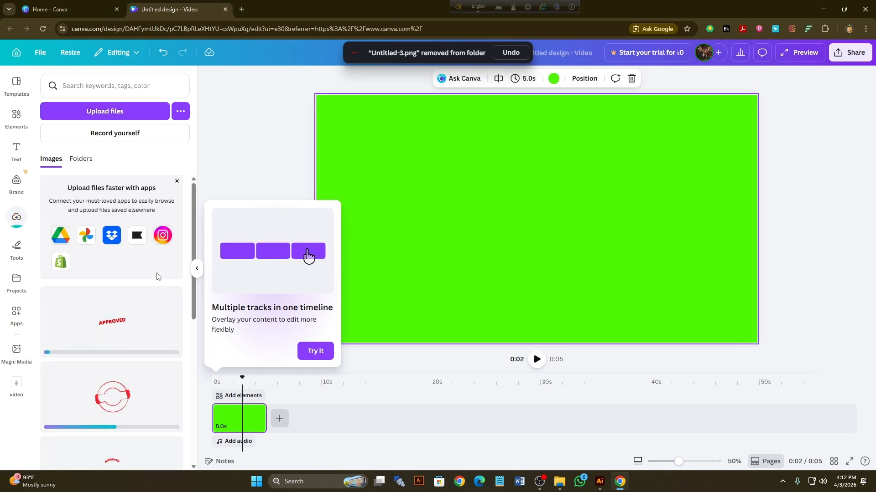
scroll(157, 276, "down", 2)
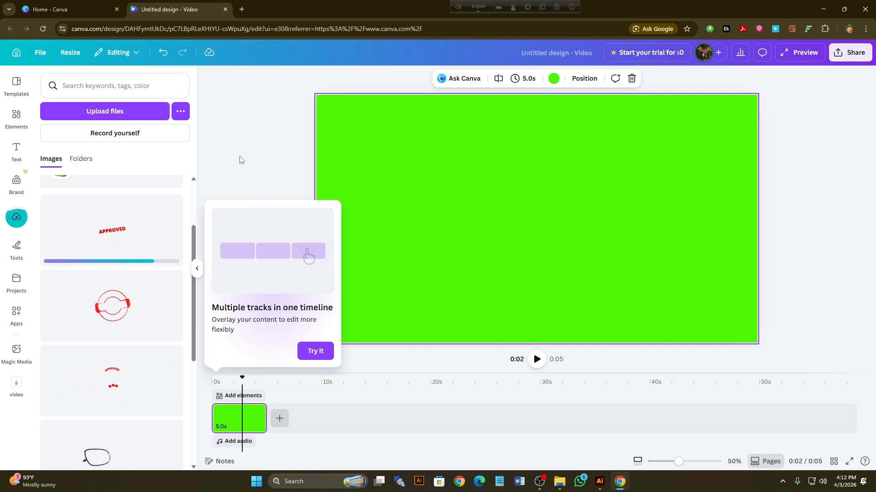
left_click(258, 149)
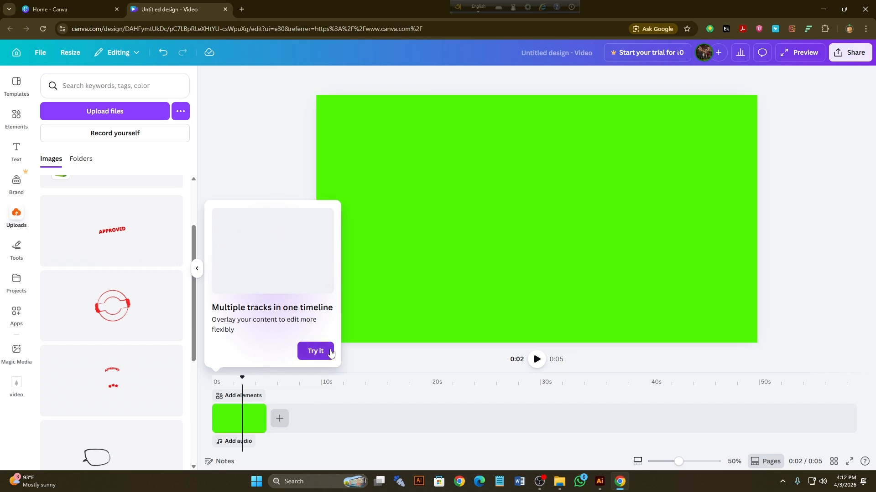
- Add the arched text with stars, the ring frame and the straight APPROVED text images as clips after the green clip
left_click(258, 381)
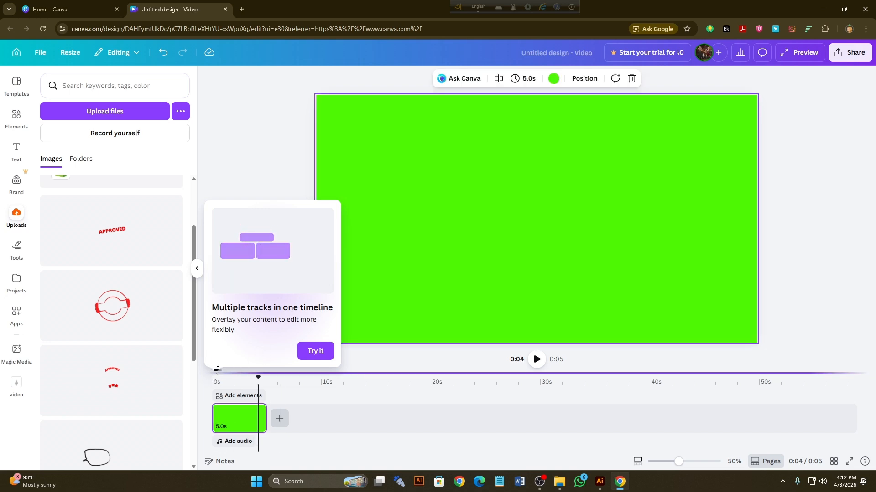
left_click(319, 359)
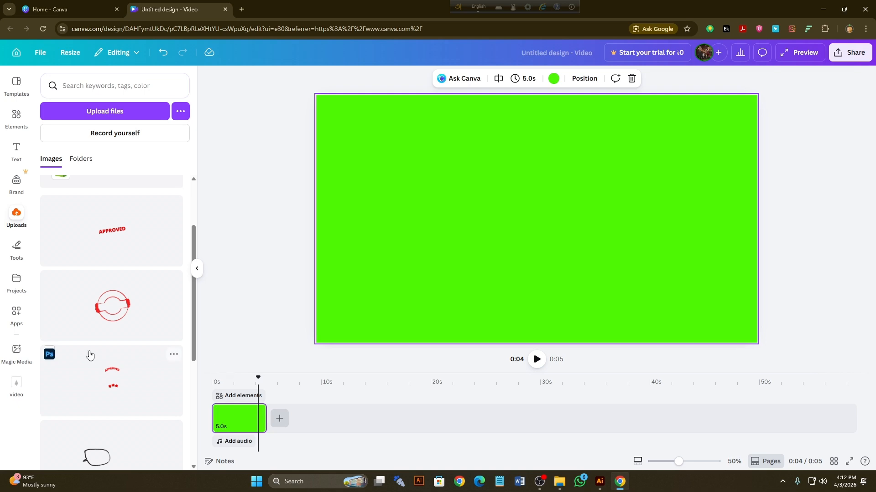
left_click(117, 387)
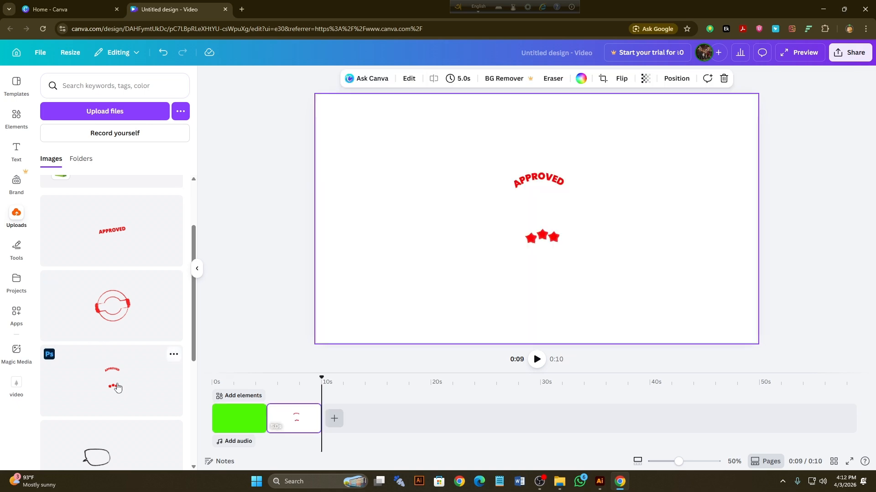
left_click(112, 306)
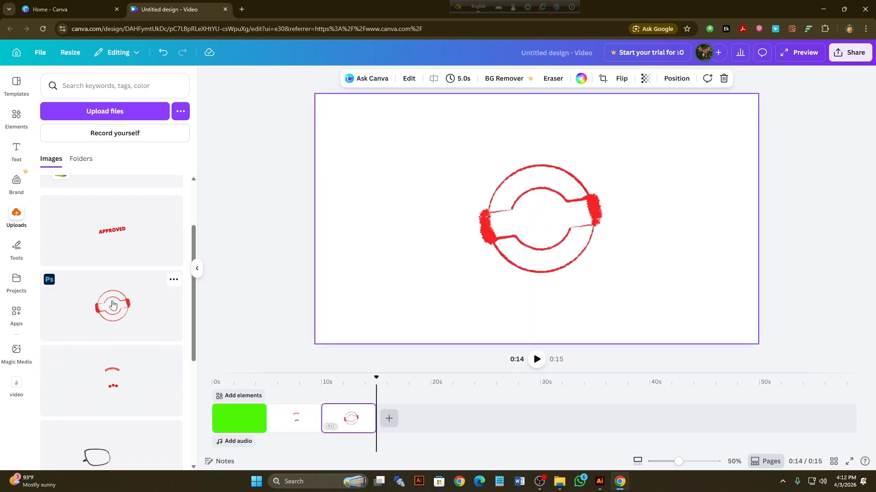
left_click(112, 207)
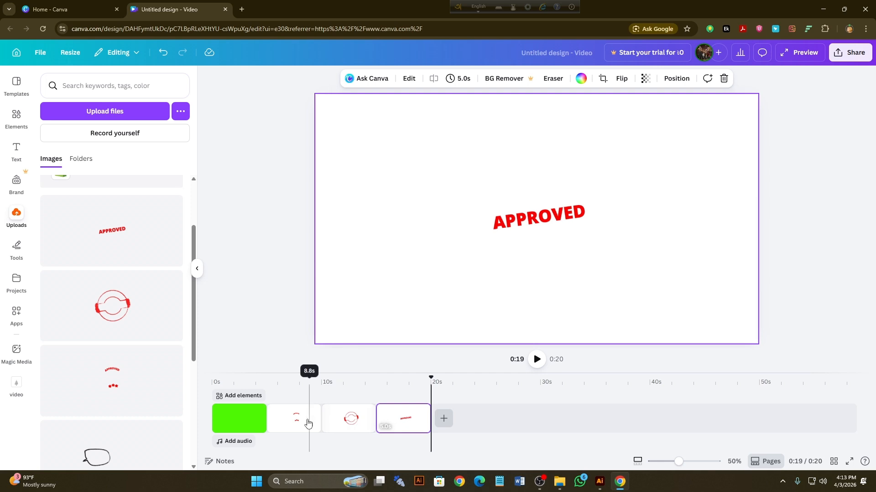
- Overlay the arched text and stars image on the green clip and apply the Whip Slide animation to it
left_click_drag(297, 425, 250, 393)
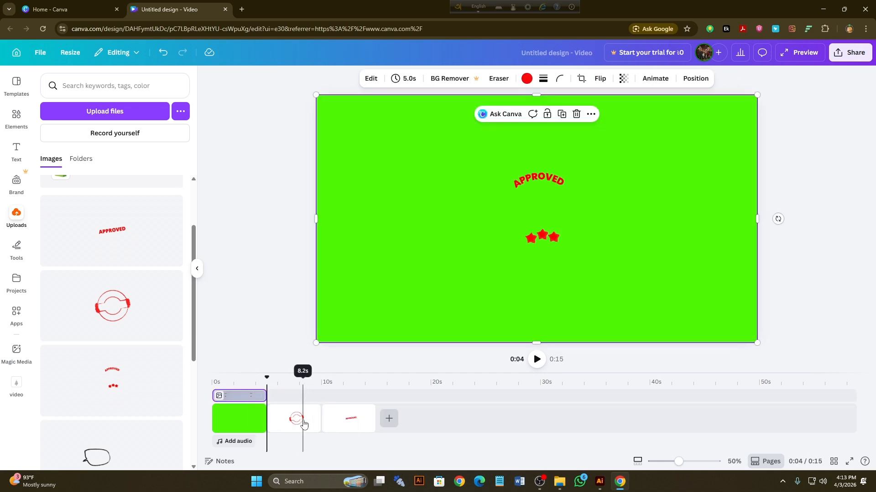
left_click(240, 395)
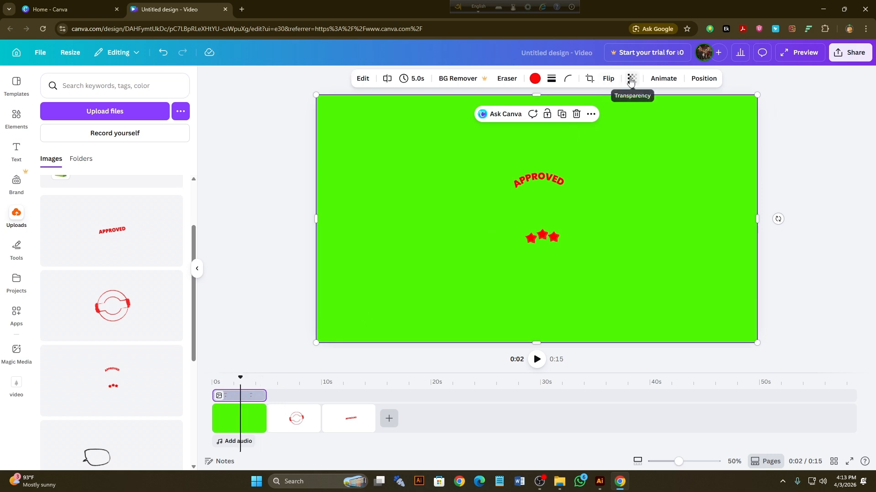
left_click(657, 80)
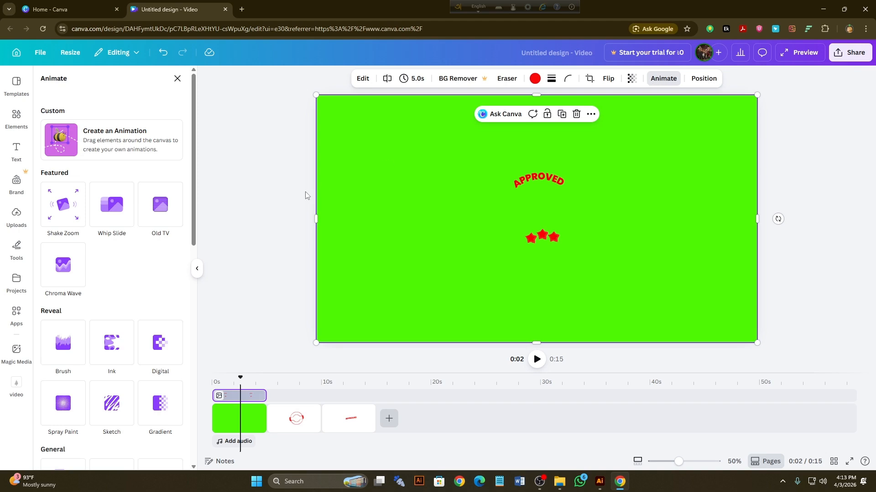
left_click(117, 217)
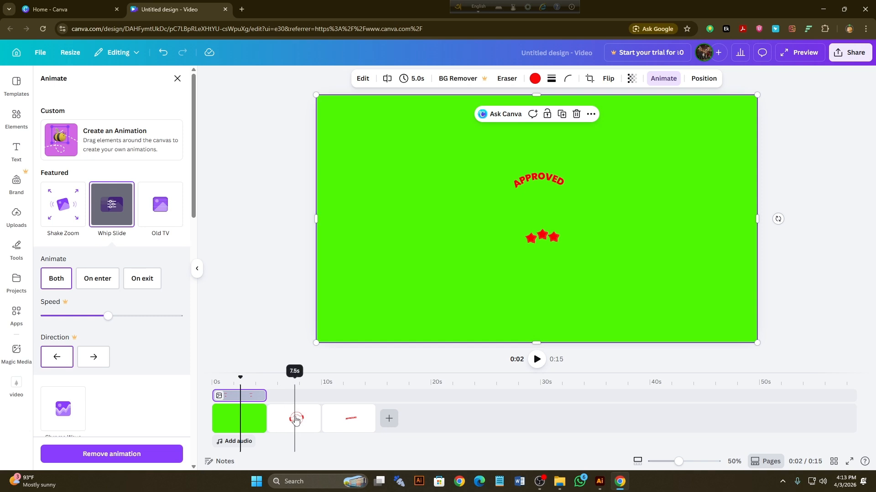
- Move the ring frame clip to the overlay track and shorten the arched text overlay to 1.7 s
left_click_drag(297, 416, 275, 377)
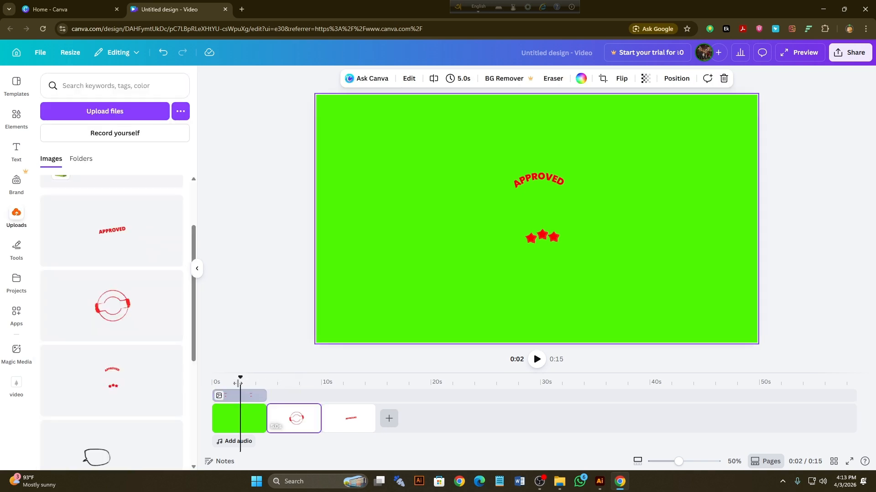
left_click_drag(294, 416, 296, 396)
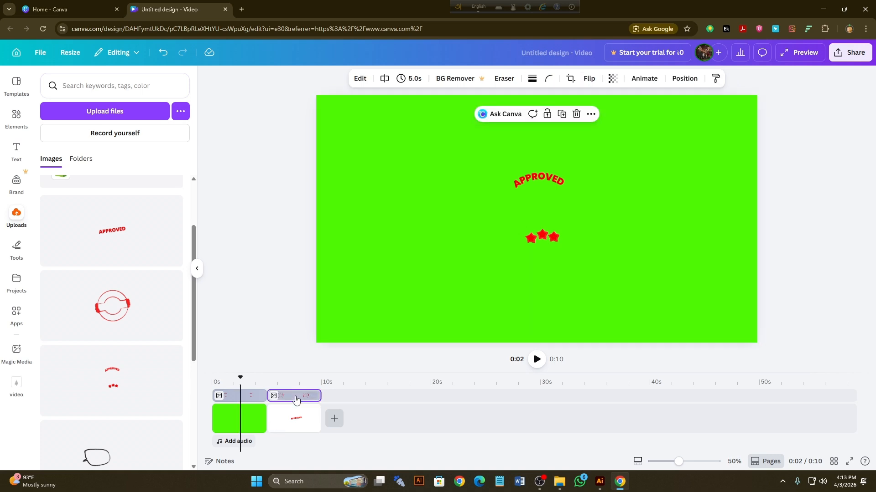
left_click(249, 396)
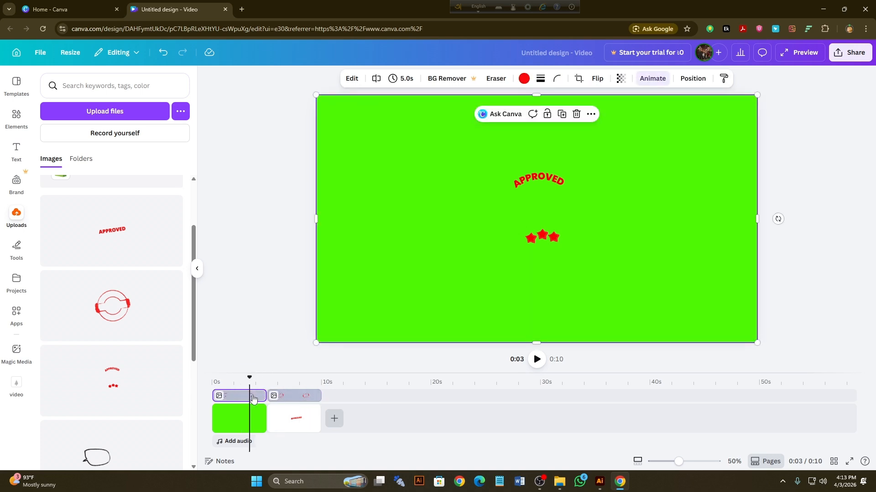
left_click_drag(265, 395, 234, 397)
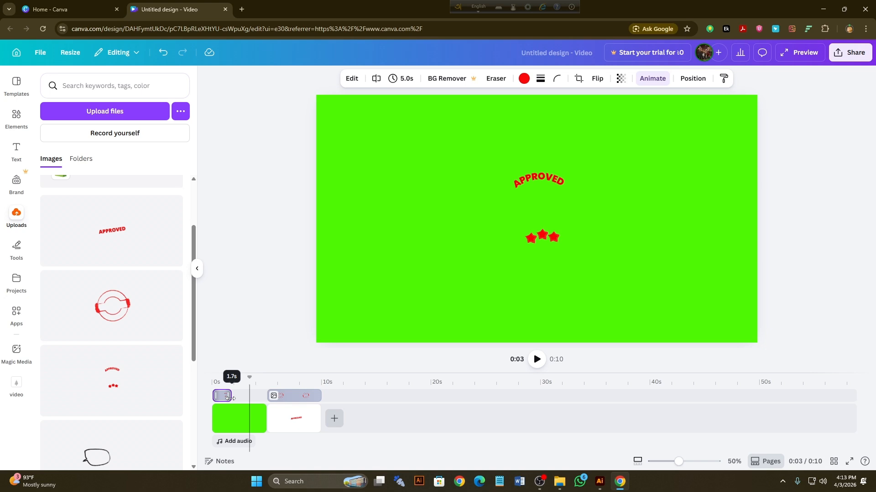
- Line up the ring frame overlay, shortened to 2.0 s, and the straight APPROVED text overlay directly behind the arched text overlay
left_click_drag(295, 396, 268, 395)
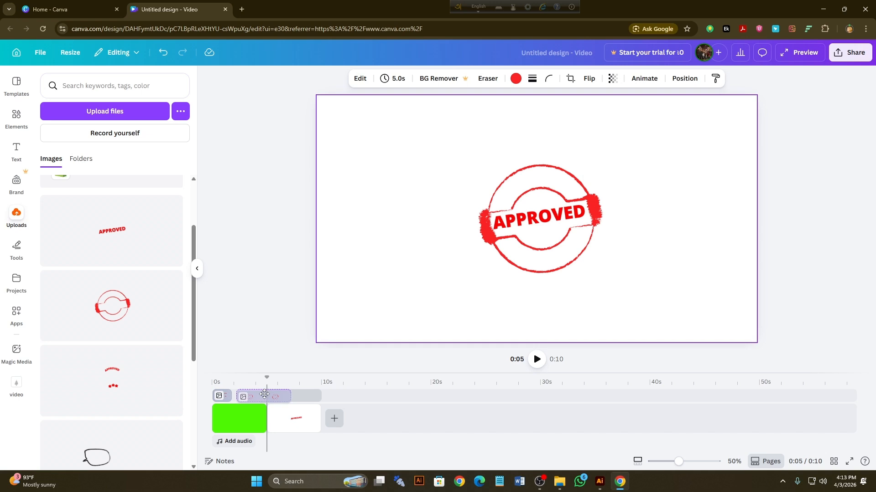
mouse_move(264, 394)
left_mouse_down()
mouse_move(281, 395)
mouse_move(257, 396)
left_mouse_up()
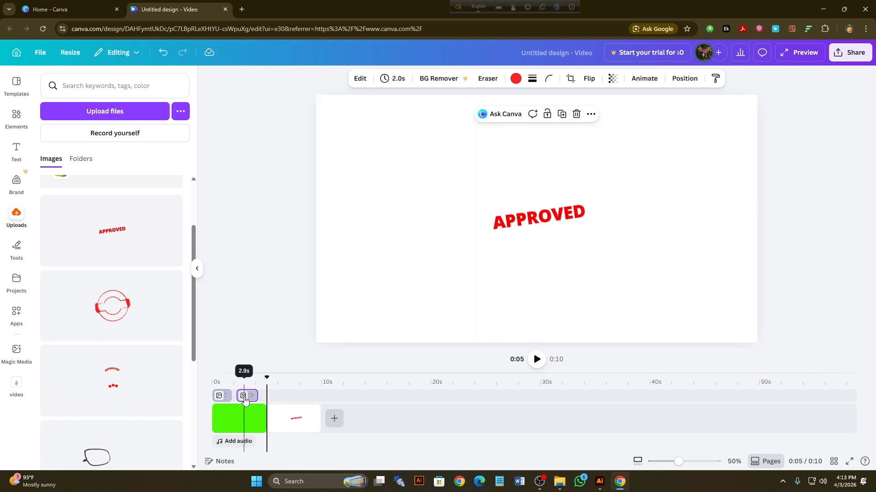
left_click_drag(249, 399, 245, 398)
left_click(300, 421)
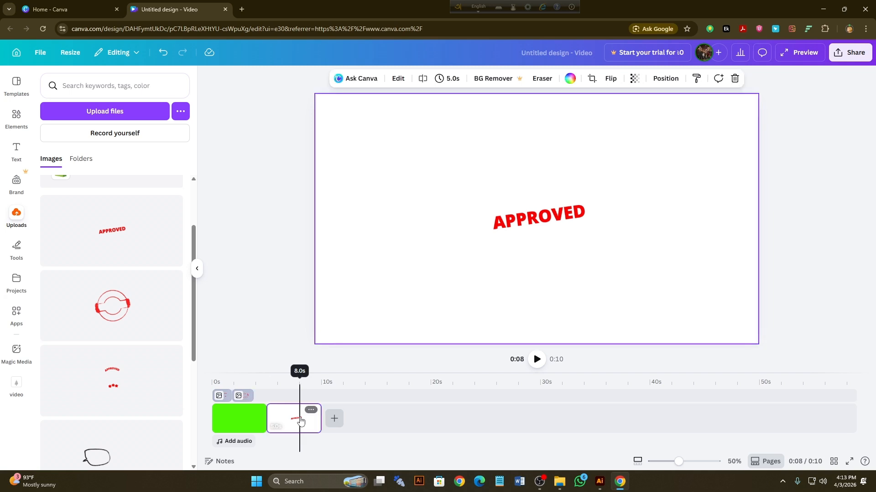
left_click_drag(300, 421, 268, 399)
- Try to lengthen the green clip and add a blank clip after it
left_click(254, 420)
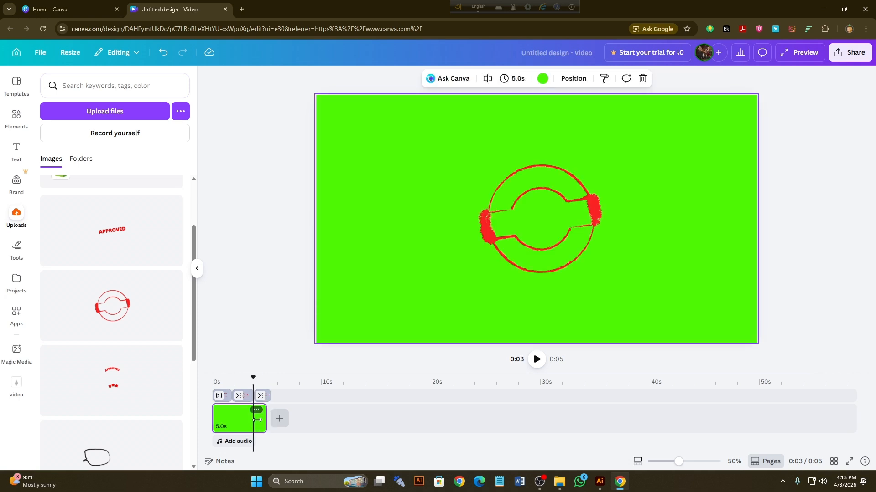
left_click_drag(266, 423, 276, 420)
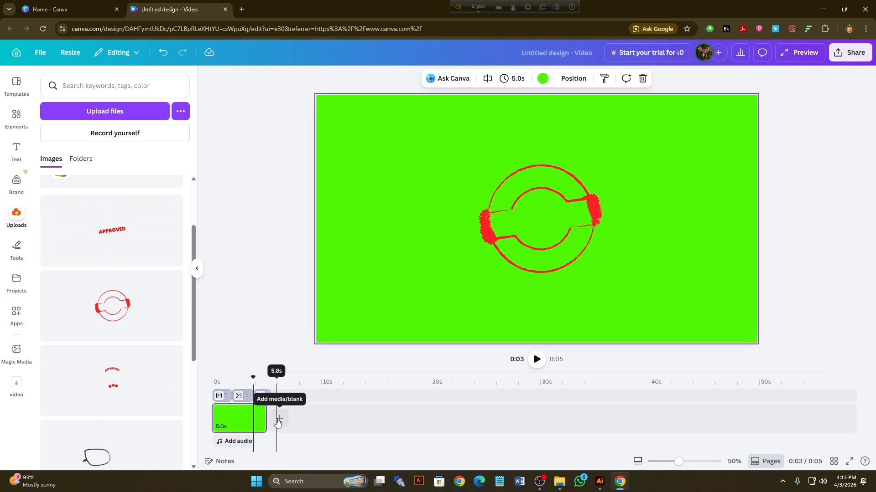
left_click(278, 419)
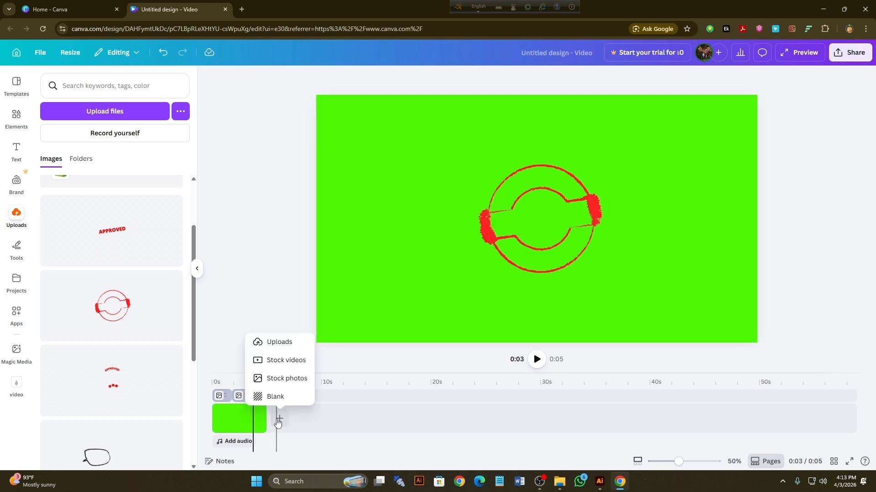
left_click(274, 396)
- Fill the blank clip with the document's green and shorten it to 2.5 s
left_click(294, 415)
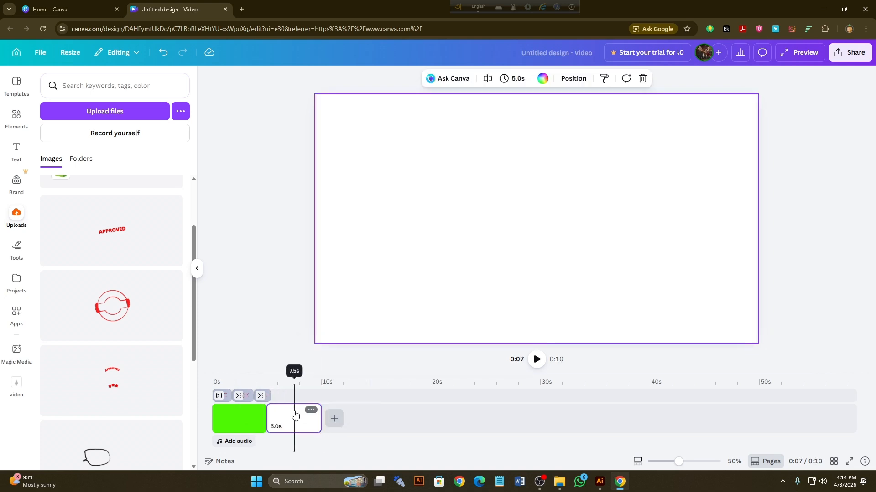
left_click(542, 79)
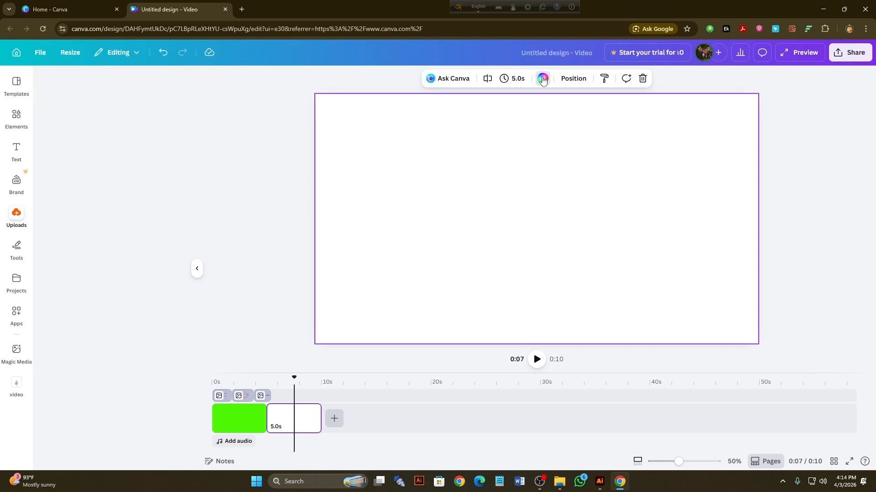
left_click(69, 146)
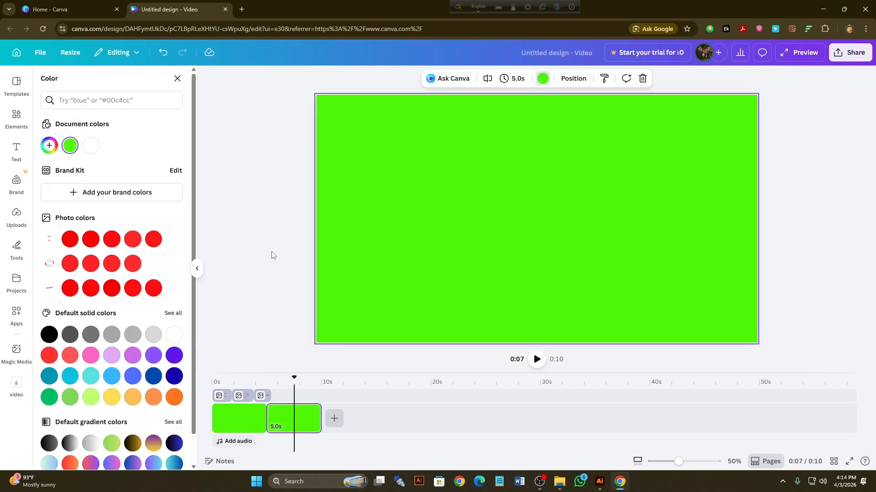
left_click_drag(315, 417, 291, 418)
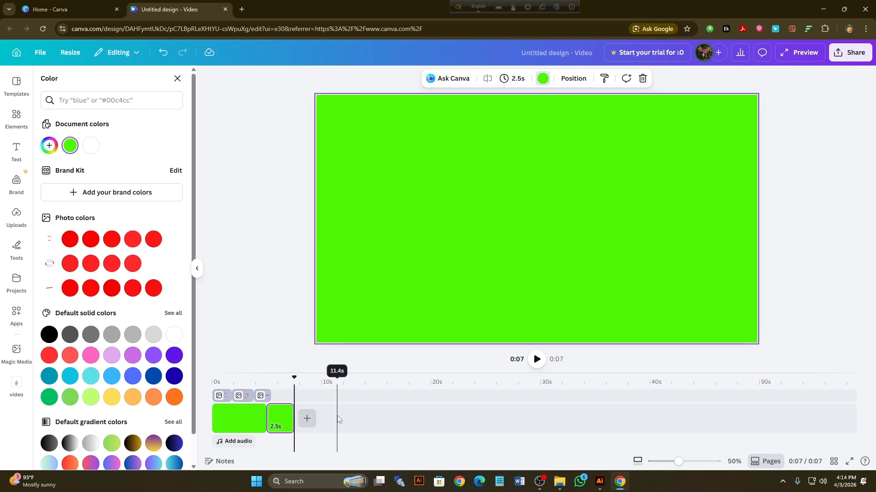
- Fit the straight APPROVED text overlay over the second green clip for 2.5 s and stretch the ring frame overlay to 3.1 s
left_click(269, 395)
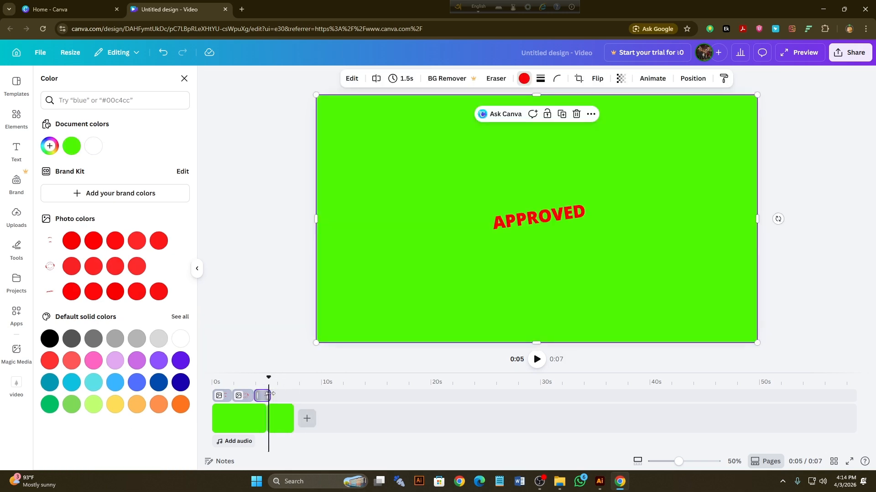
mouse_move(273, 395)
left_mouse_down()
mouse_move(293, 395)
mouse_move(261, 395)
left_mouse_up()
left_click(246, 396)
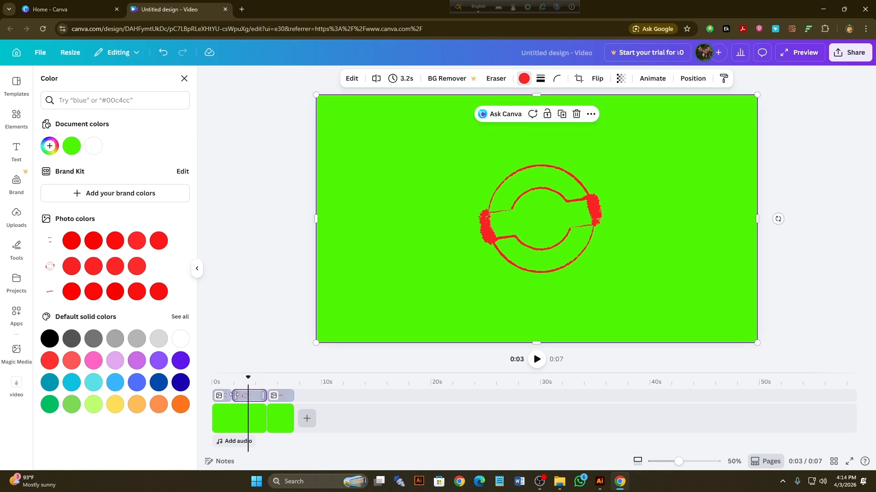
left_click_drag(234, 396, 234, 395)
left_click(278, 395)
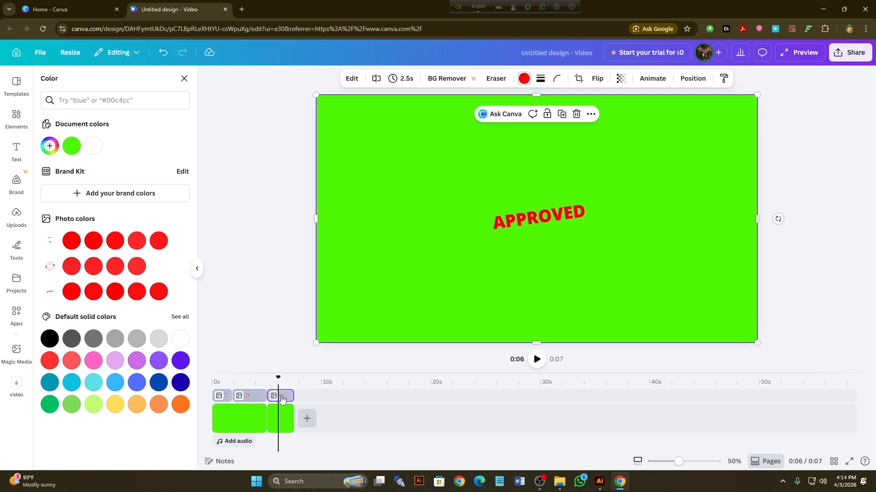
left_click(254, 396)
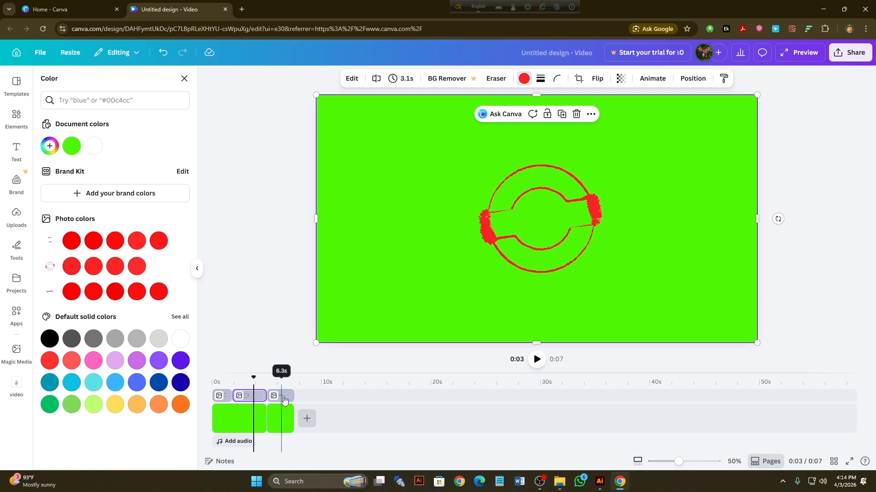
left_click(282, 397)
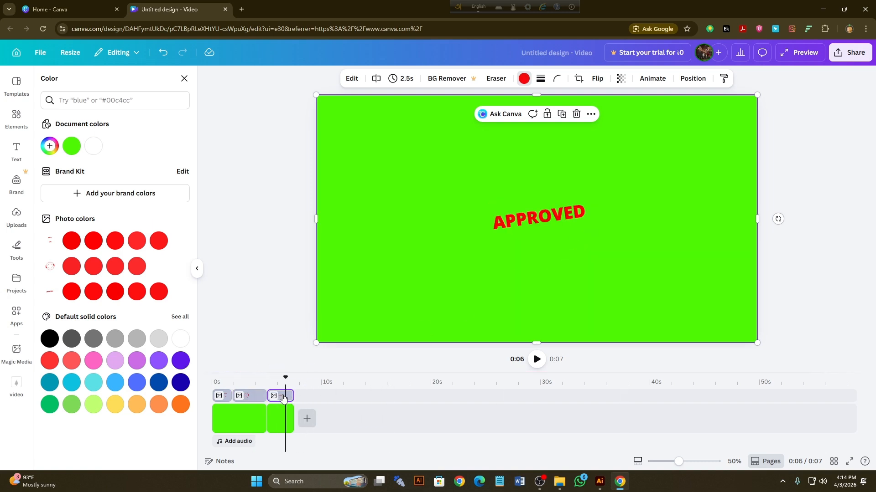
left_click(222, 395)
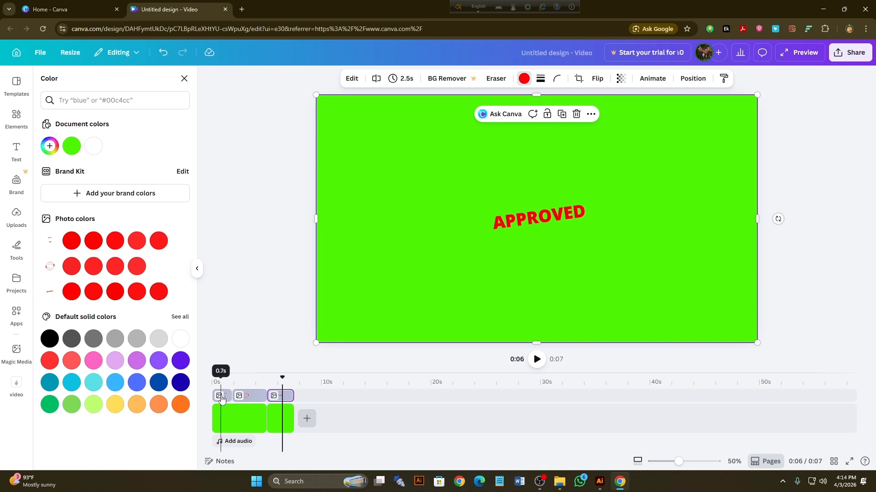
left_click(251, 397)
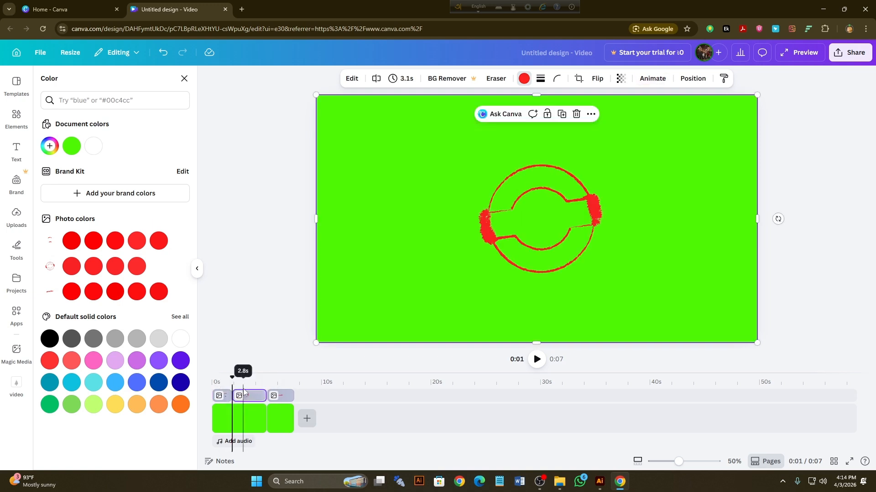
- Stack the three overlays on separate tracks and extend the arched text and ring frame overlays to the end of the video
left_click(228, 397)
left_click_drag(228, 396, 285, 397)
left_click(252, 395)
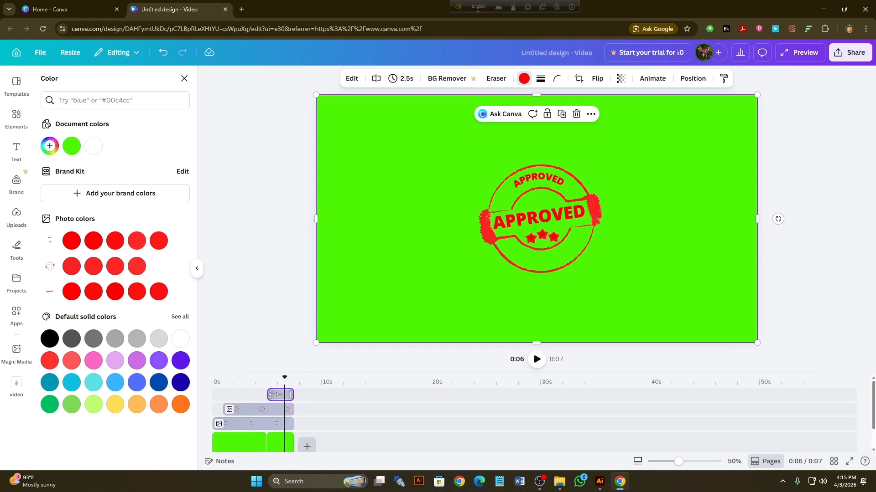
- Start the straight APPROVED text overlay earlier so that it lasts 3.3 s
left_click(266, 396)
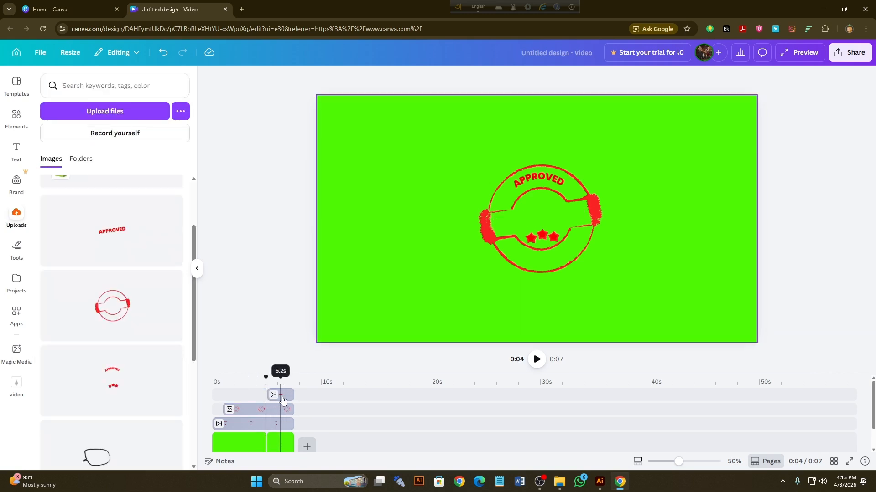
left_click(286, 396)
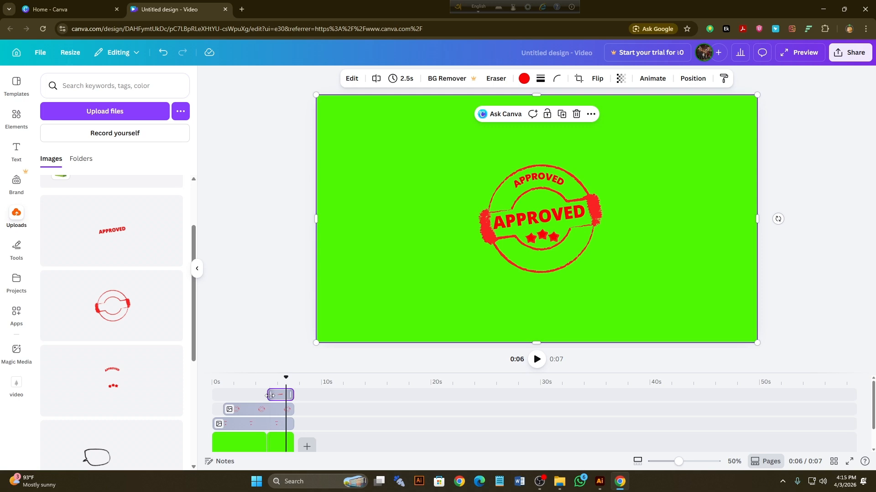
left_click_drag(269, 395, 264, 395)
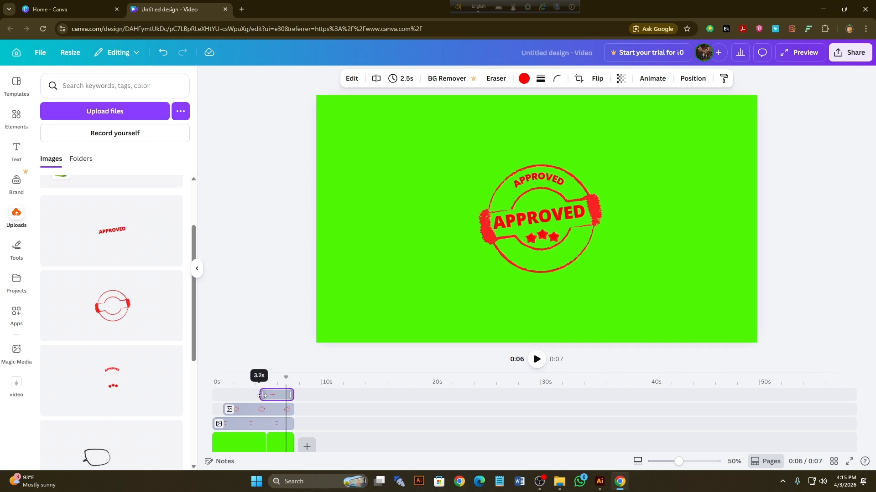
left_click_drag(260, 395, 260, 395)
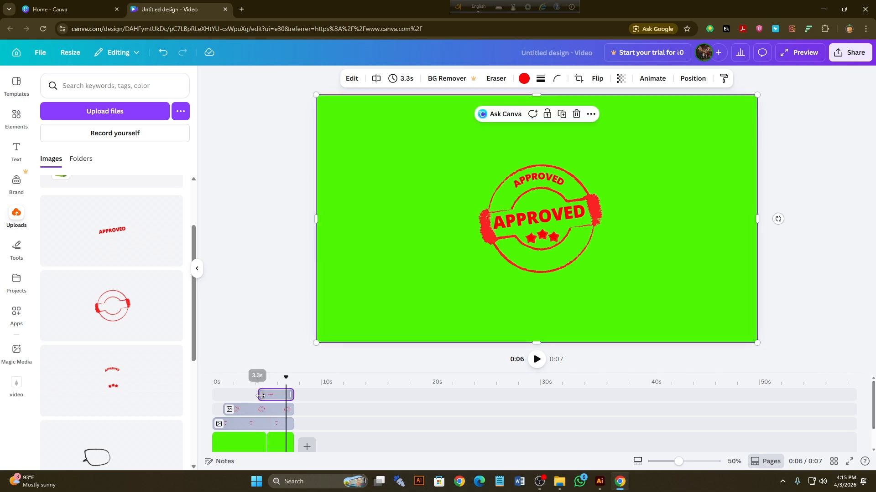
- Play back the video from near its start to check the timing of the stamp overlays
left_click(306, 404)
scroll(351, 413, "down", 1)
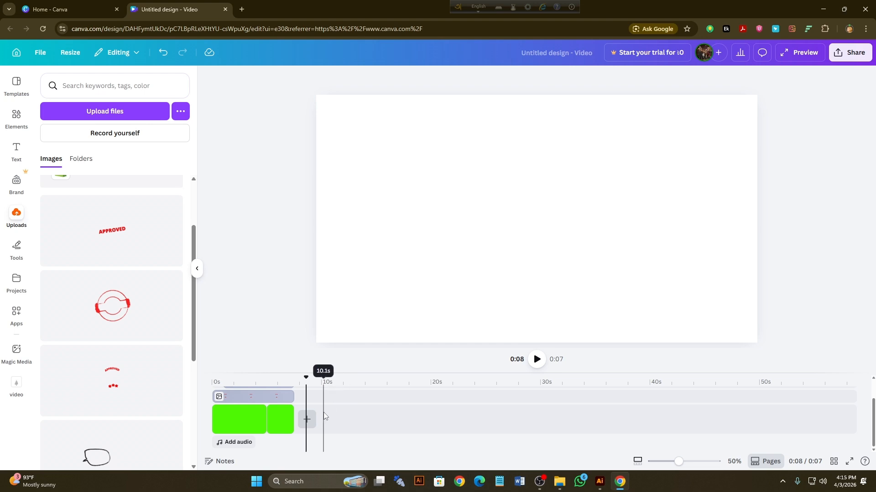
scroll(324, 412, "up", 1)
left_click_drag(305, 407, 233, 431)
left_click(537, 360)
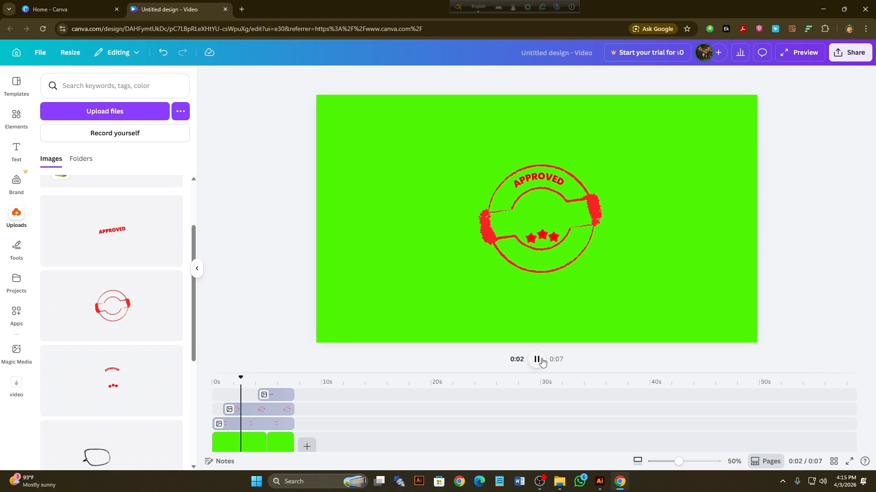
- Start the ring frame overlay later so that it lasts 5.4 s
left_click(248, 410)
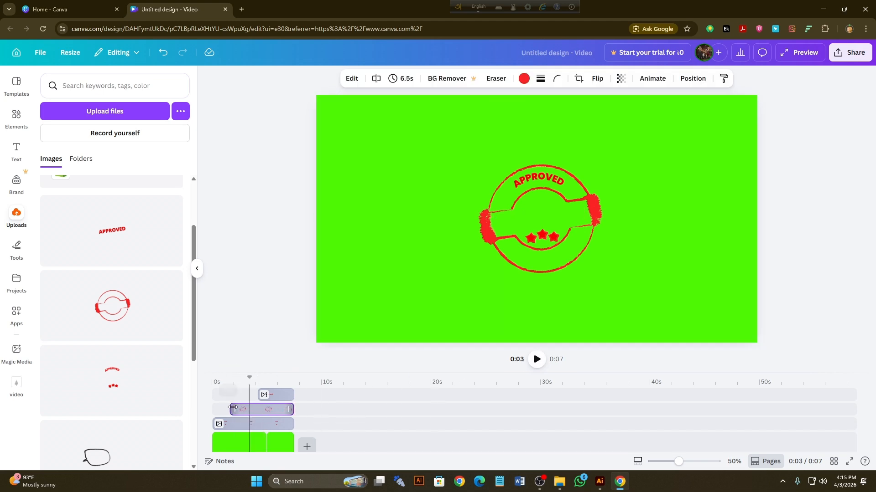
left_click_drag(224, 409, 238, 408)
left_click(340, 383)
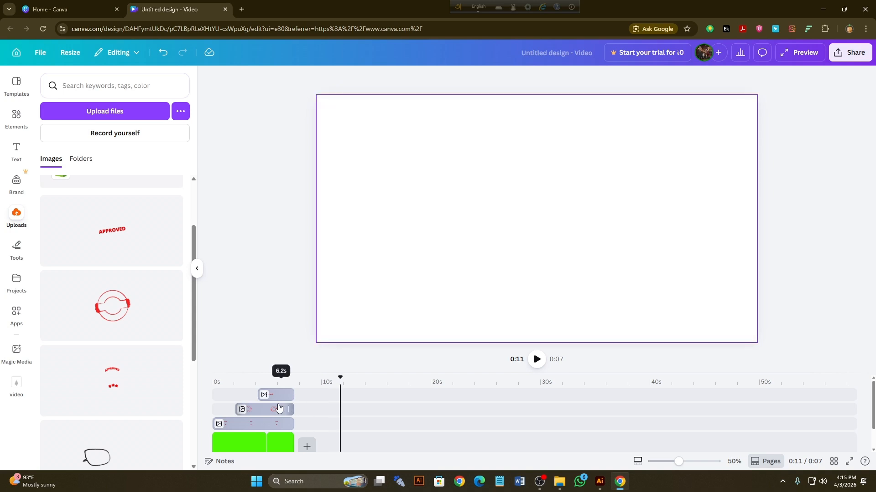
- Start the straight APPROVED text overlay earlier so that it lasts 4.0 s, and play back the result
left_click(263, 395)
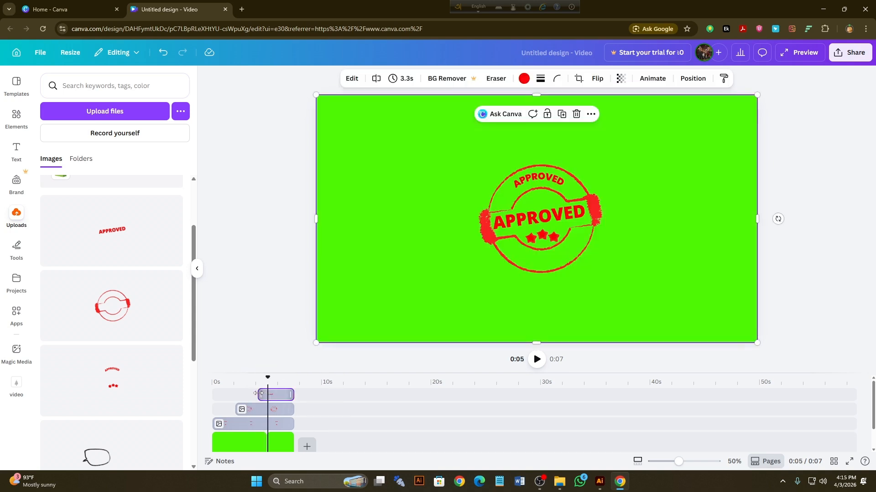
left_click_drag(258, 394, 251, 394)
left_click(247, 423)
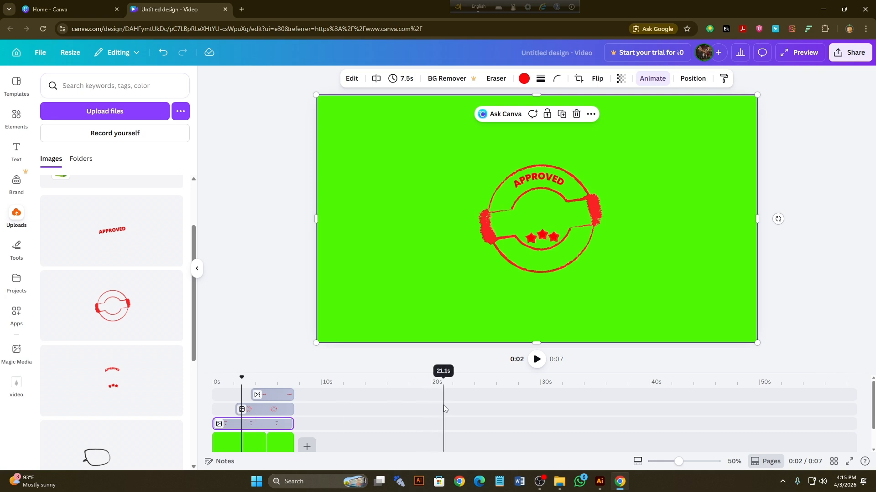
left_click(537, 360)
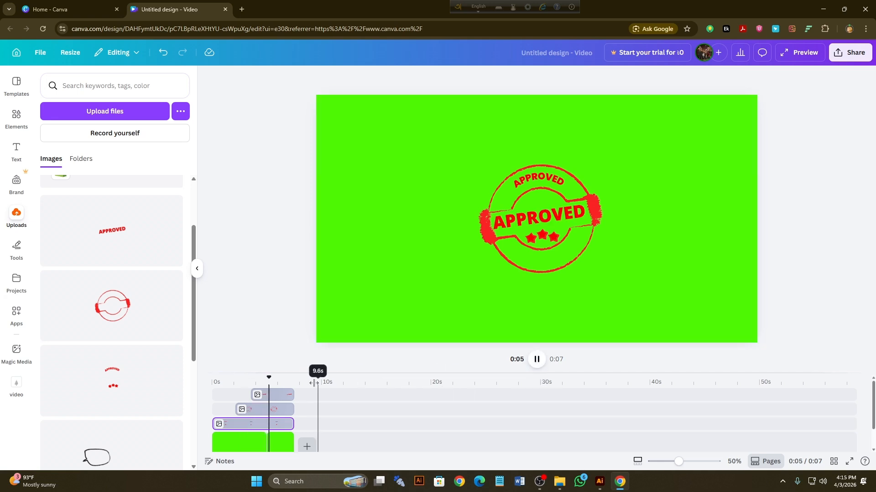
- Apply the Brush reveal animation with the Curve style on enter to the ring frame overlay
left_click(239, 425)
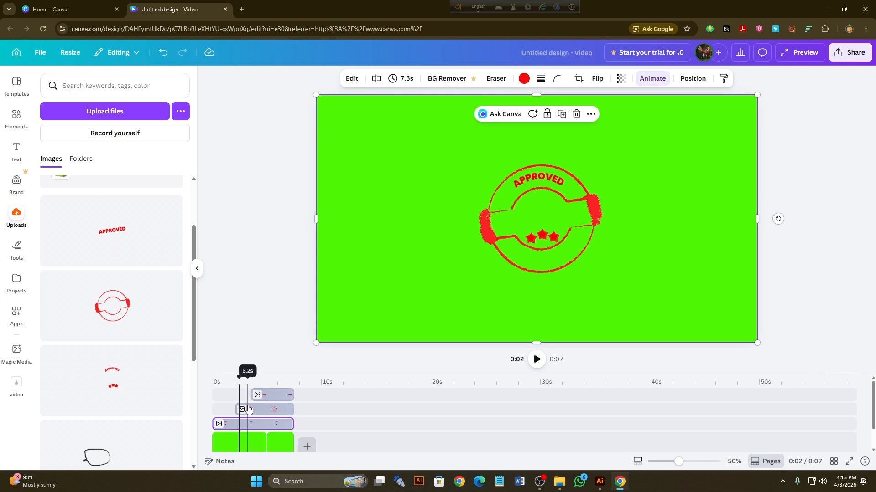
left_click(285, 409)
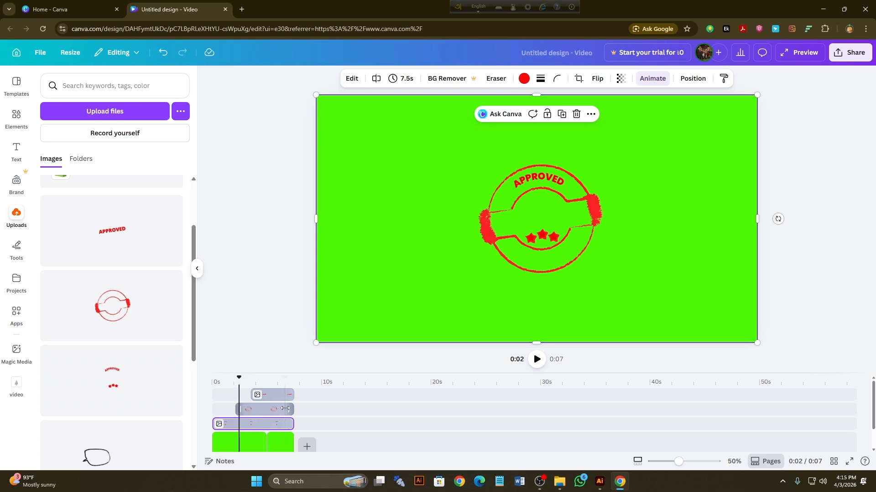
left_click(651, 79)
left_click(652, 79)
left_click(651, 78)
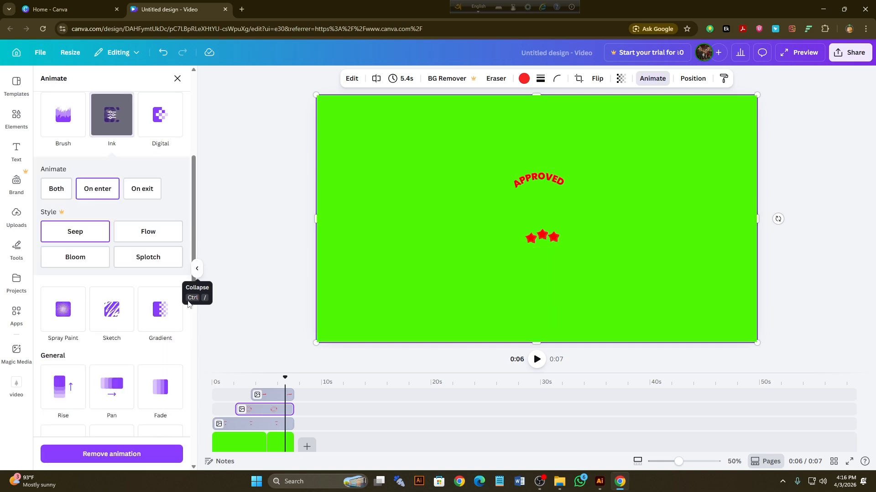
scroll(177, 318, "up", 4)
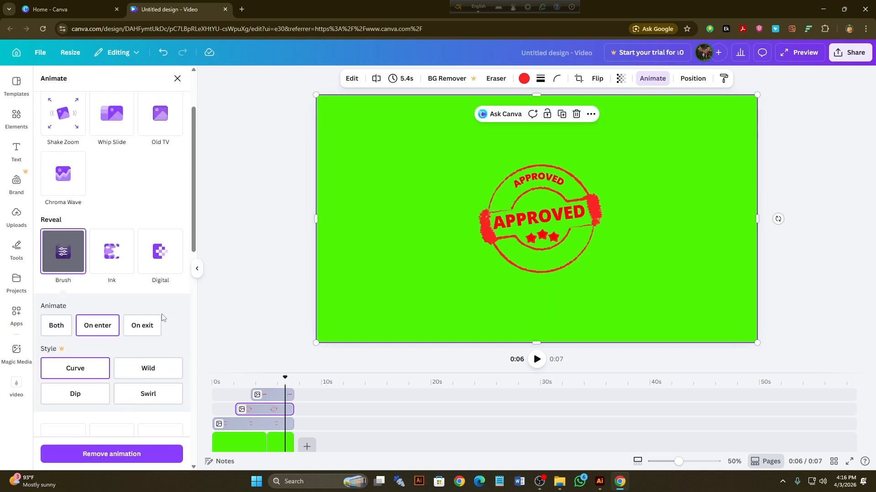
scroll(161, 317, "down", 3)
scroll(161, 318, "down", 1)
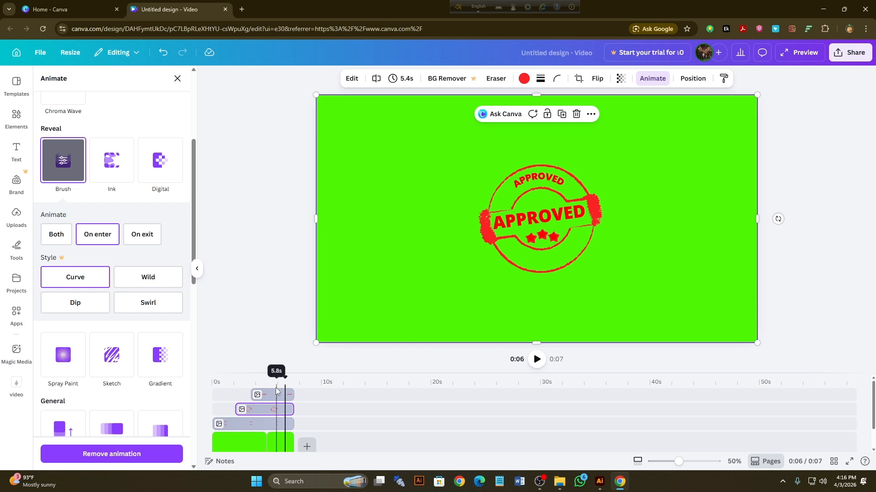
- Play back the video from the beginning to review the ring frame's Brush entrance
left_click(215, 392)
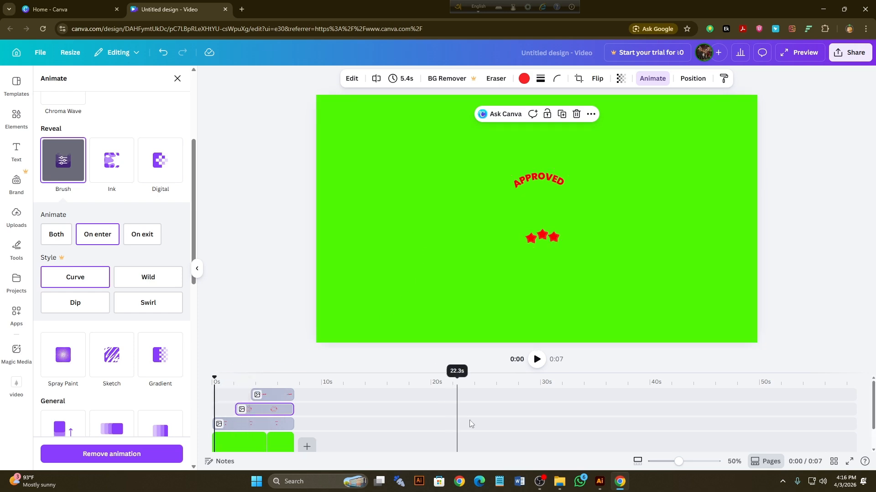
left_click(536, 360)
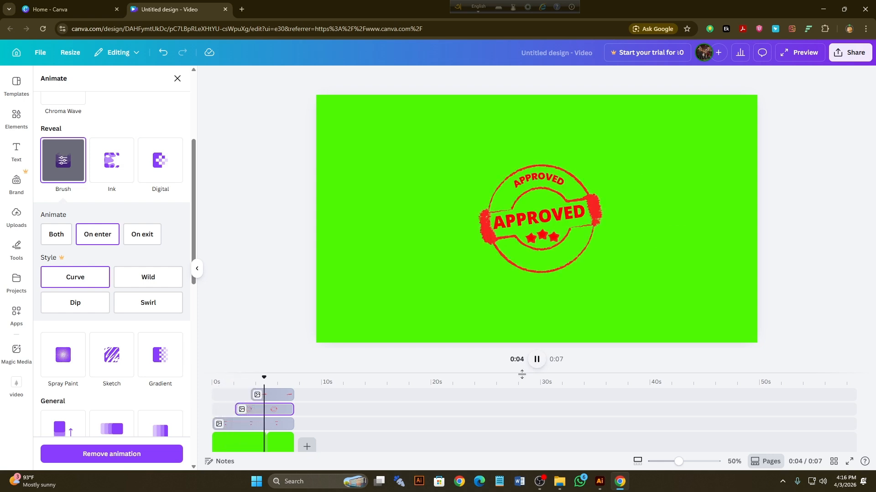
left_click(260, 395)
left_click(226, 392)
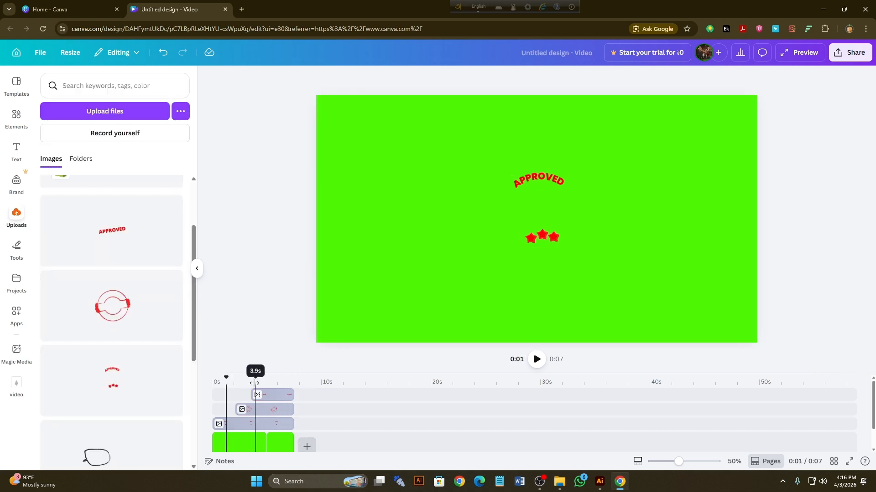
- Shorten the ends of all three overlays together so that the arched text lasts 6.3 s and the straight text 2.8 s
left_click(237, 424)
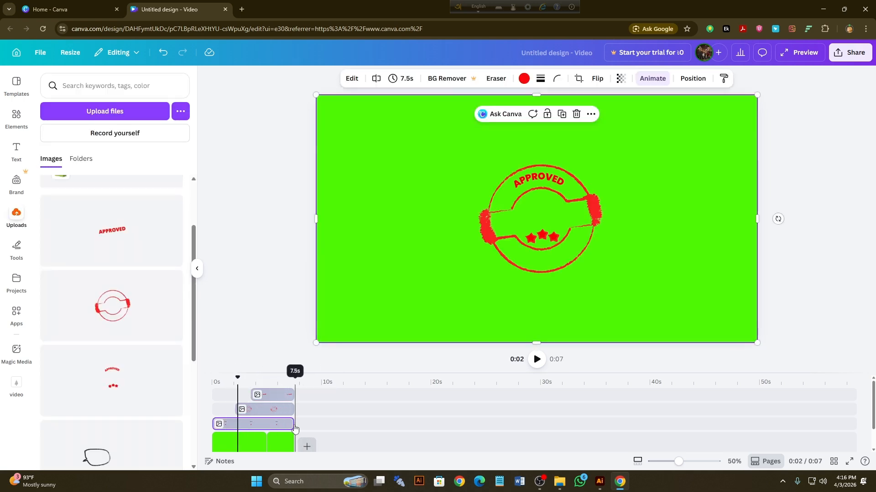
left_click_drag(290, 424, 286, 395)
left_click(288, 395)
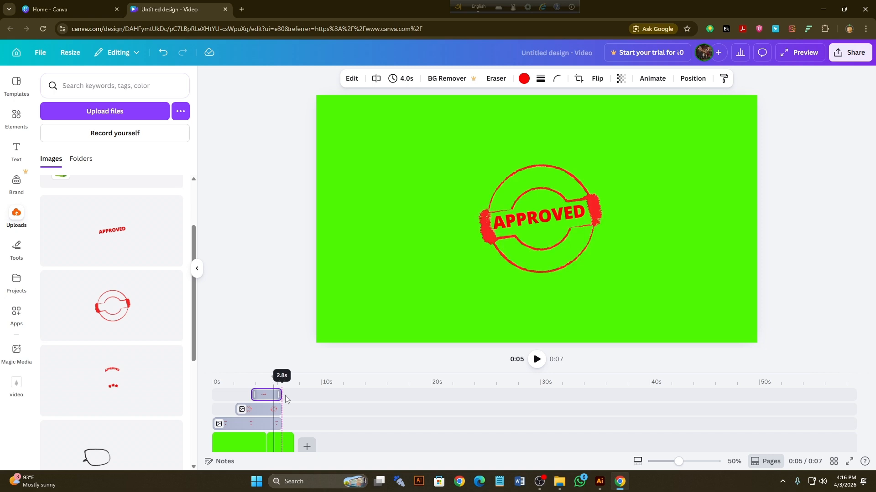
left_click(309, 382)
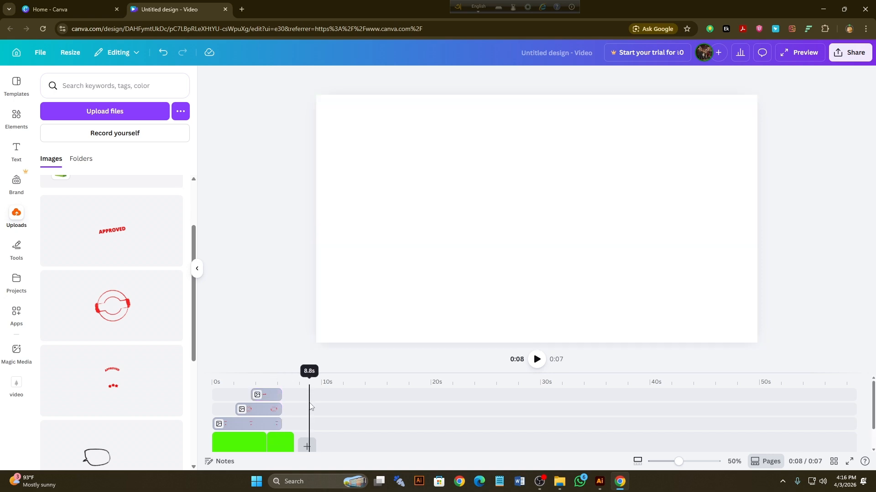
- Shorten the second green clip to end just after the overlays and play back the video
left_click(290, 442)
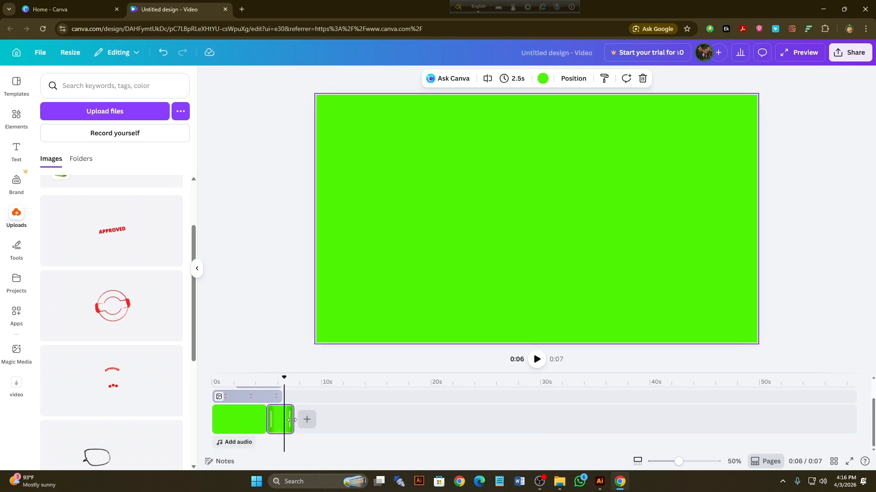
left_click_drag(291, 420, 284, 420)
left_click(337, 407)
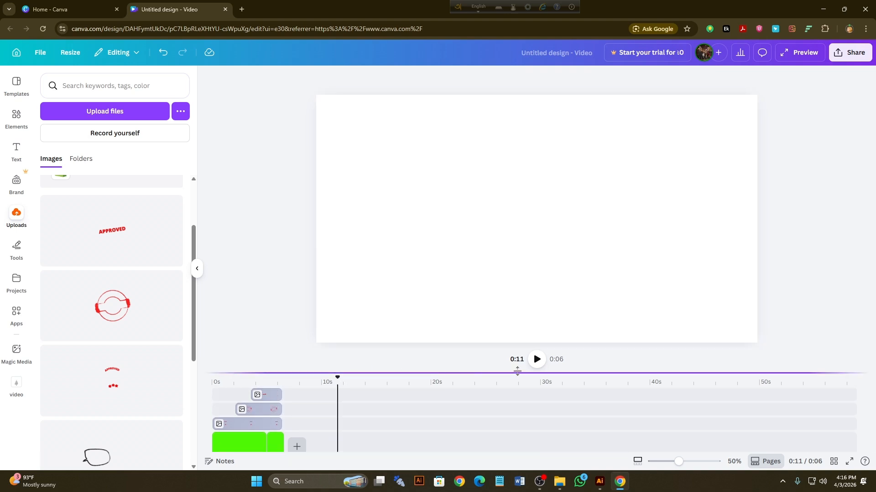
left_click(537, 363)
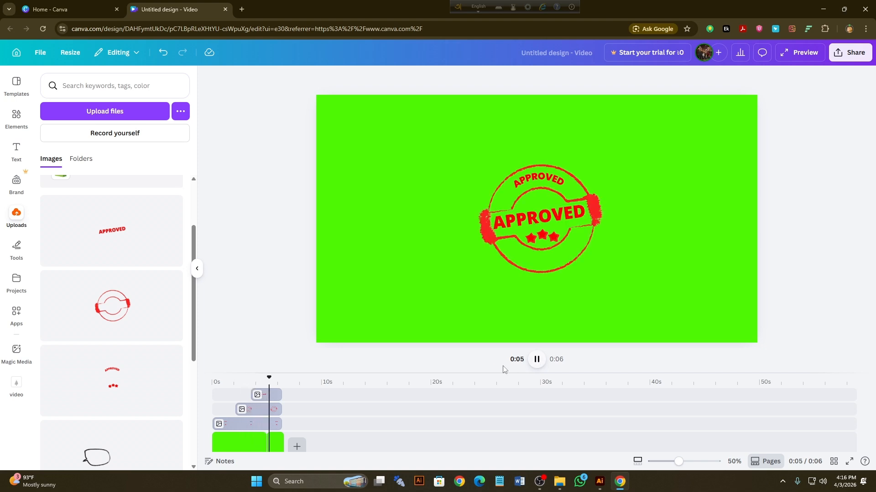
- Start the ring frame overlay earlier so that it lasts 5.2 s
left_click(231, 426)
left_click(231, 426)
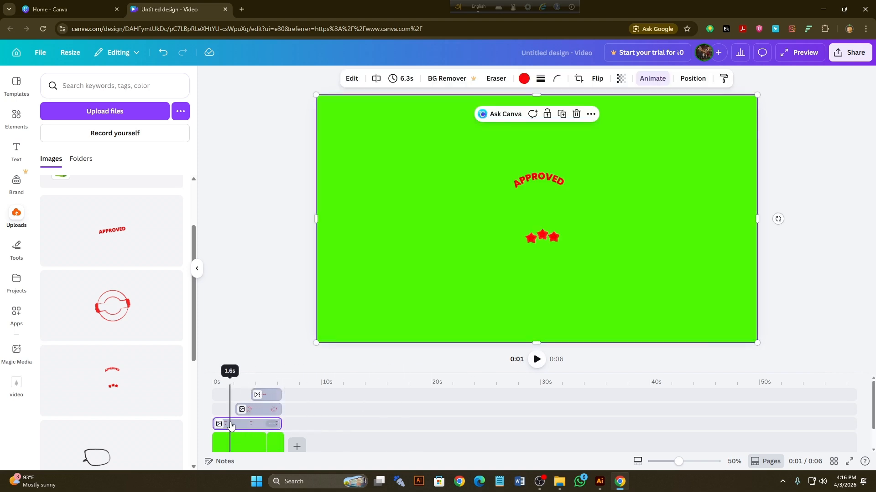
left_click(250, 410)
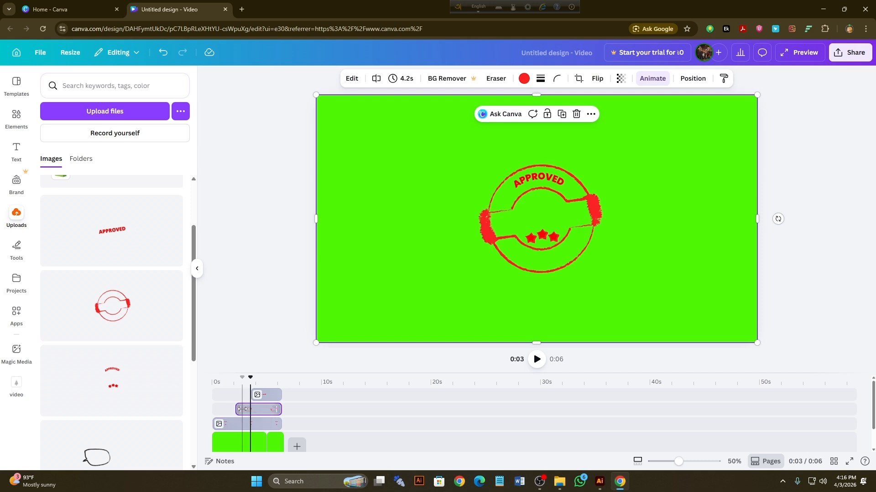
left_click_drag(236, 410, 225, 410)
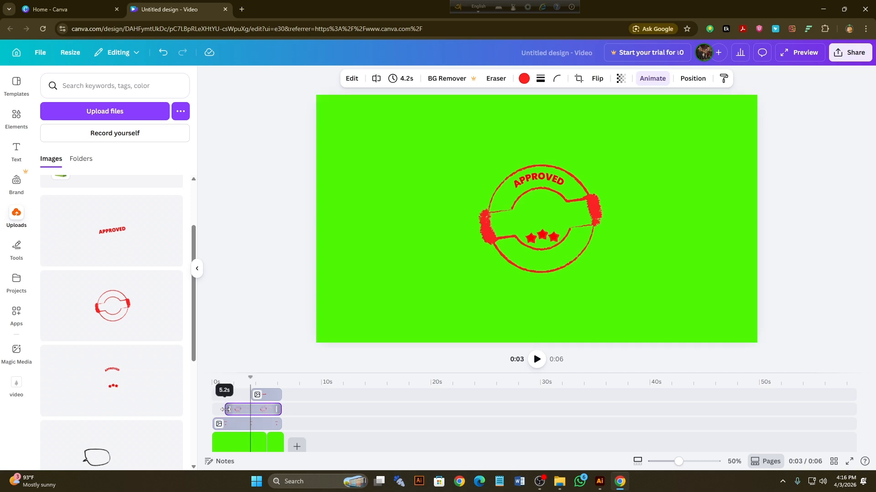
- Change the ring frame overlay's entrance animation to the Digital reveal after trying Ink
left_click(245, 413)
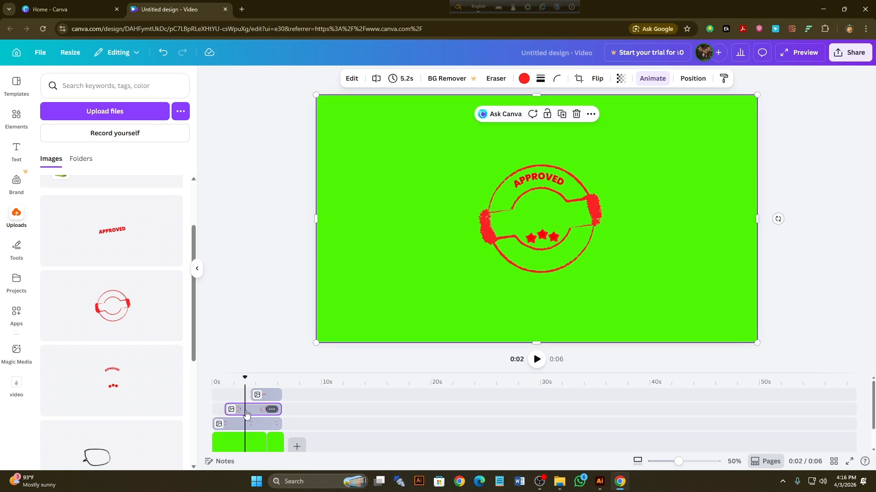
left_click(650, 80)
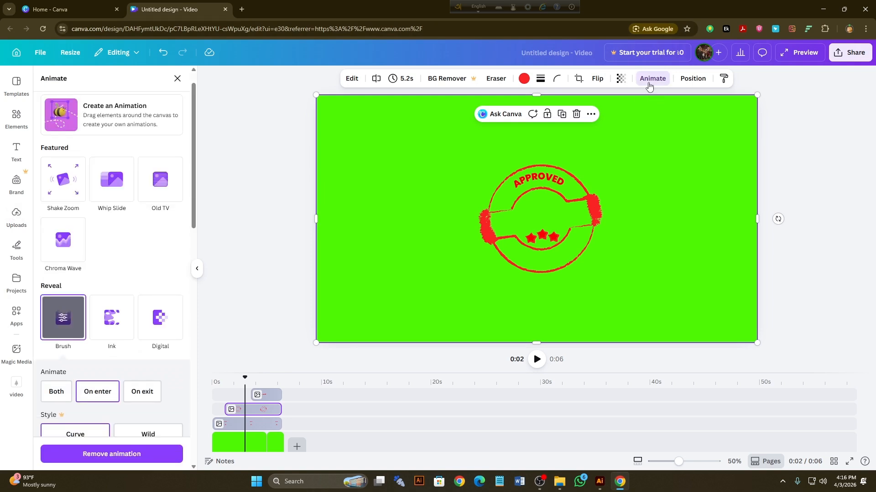
left_click(106, 320)
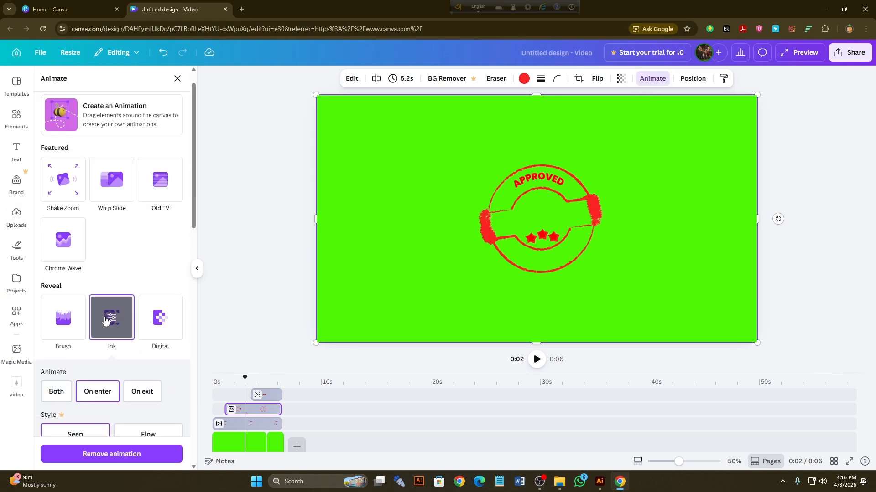
left_click(159, 316)
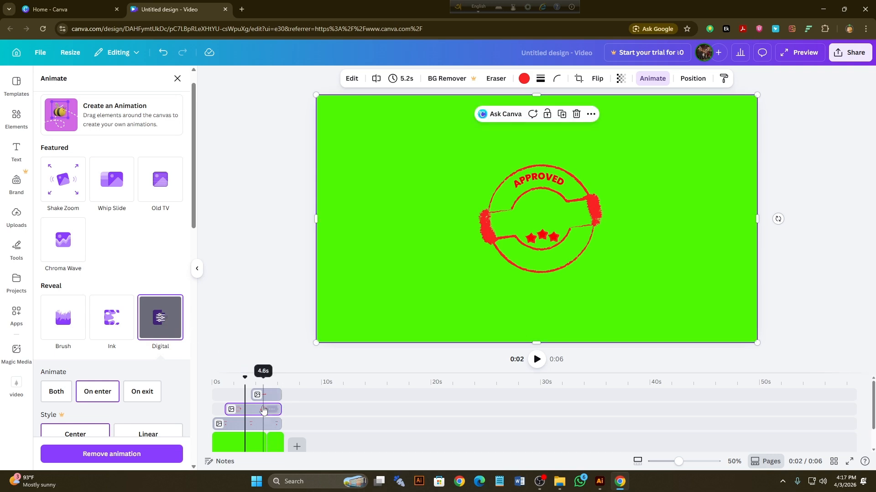
- Start the ring frame and straight APPROVED text overlays earlier and align the ends of all three overlays at about 6 s
left_click(220, 424)
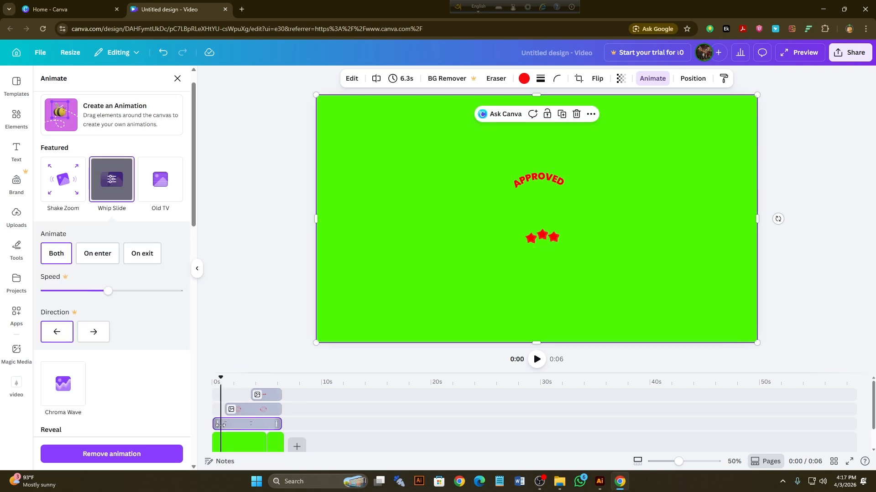
left_click_drag(223, 428, 251, 395)
left_click(247, 408)
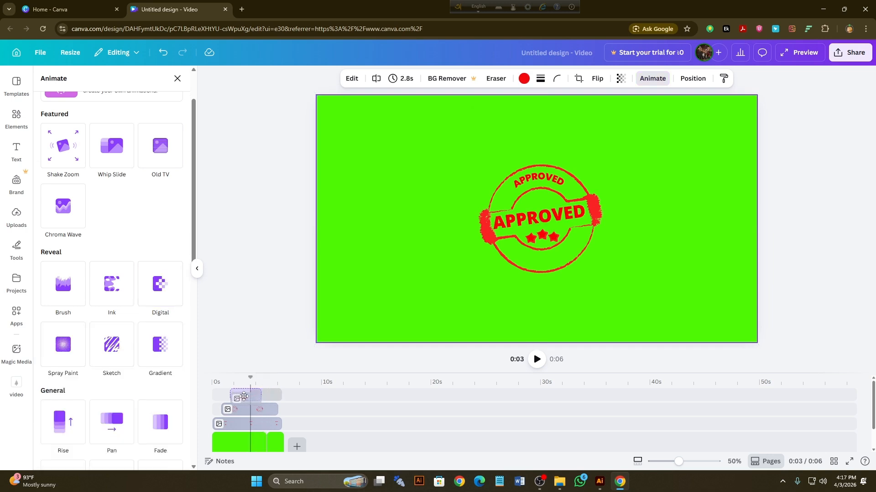
left_click_drag(249, 396, 278, 415)
- Shorten the second green clip to 1.0 s and play back the whole stamp animation
left_click(279, 444)
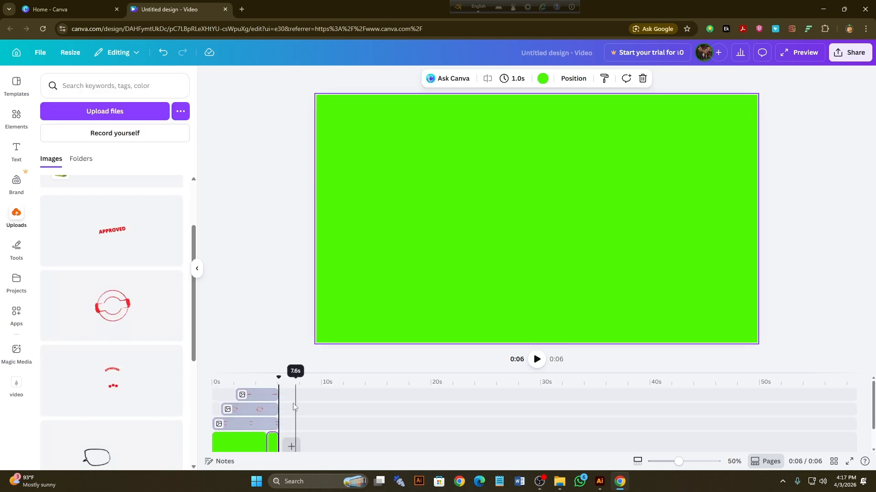
left_click(538, 360)
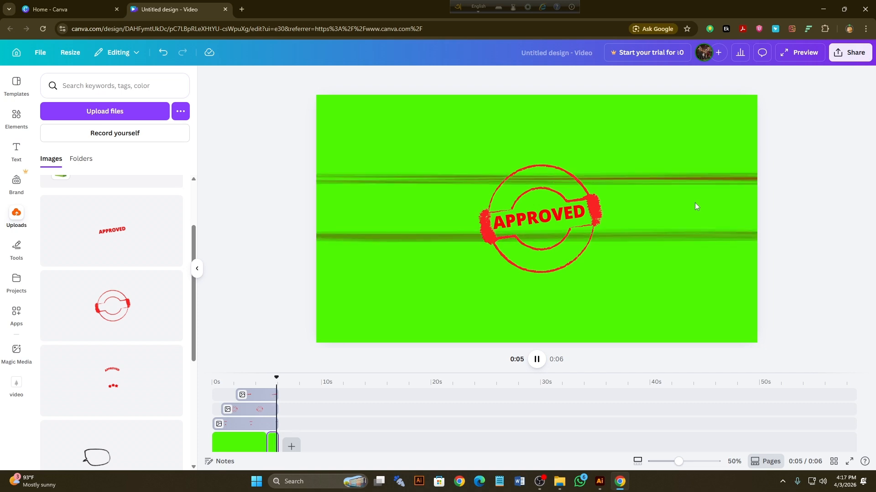
scroll(319, 411, "down", 1)
scroll(320, 412, "up", 1)
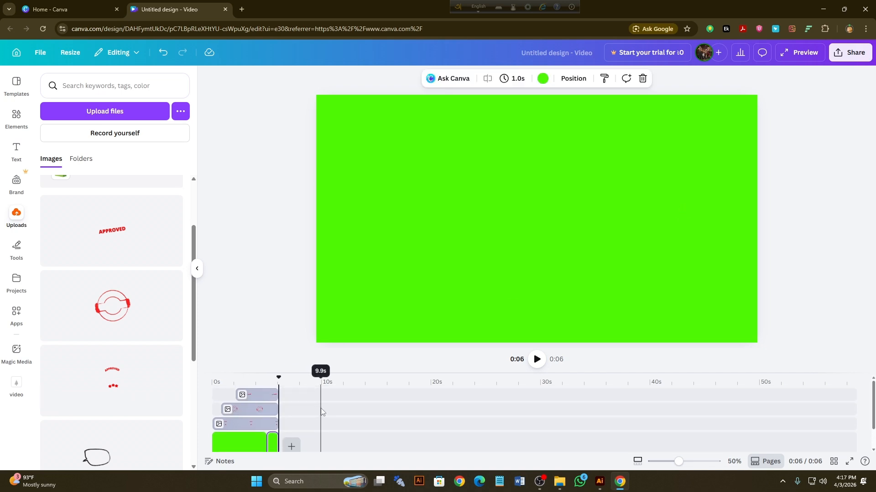
left_click(537, 360)
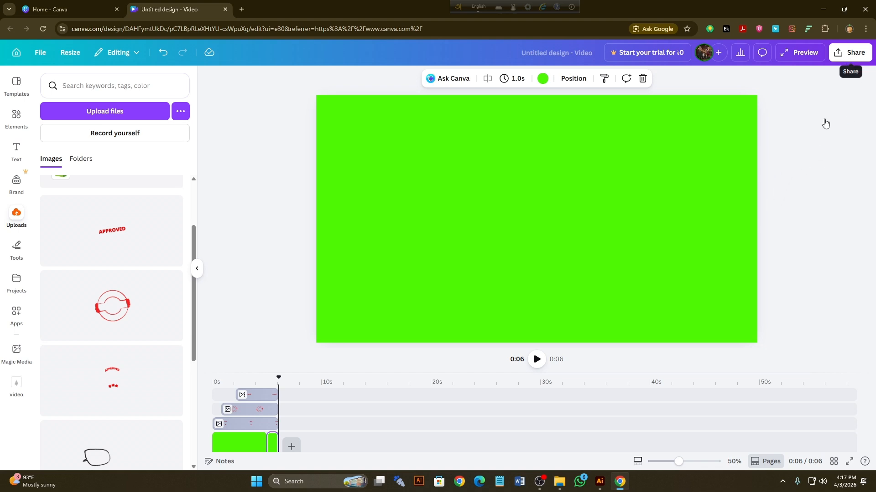
- Download the finished stamp animation as an MP4 video at 1080p quality
left_click(850, 52)
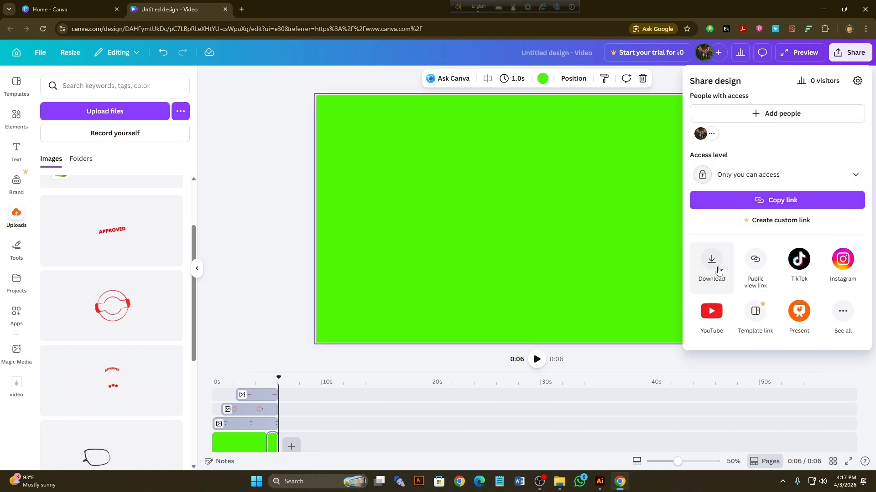
left_click(716, 265)
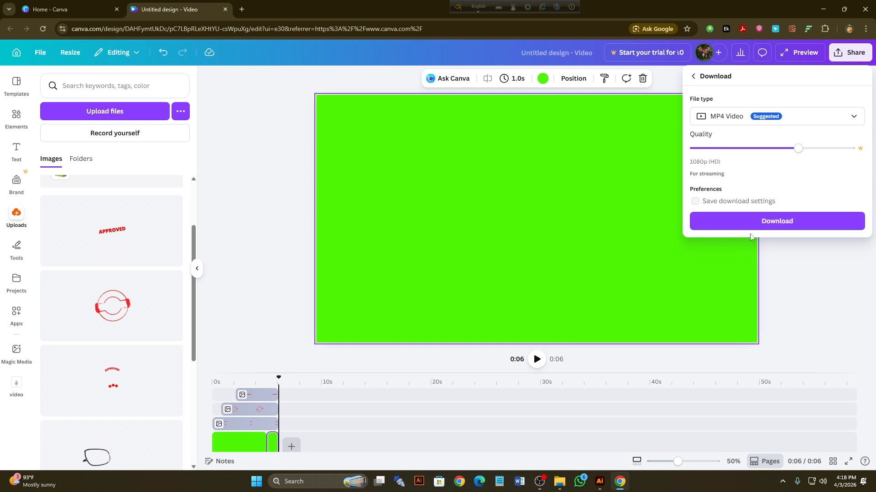
left_click(776, 226)
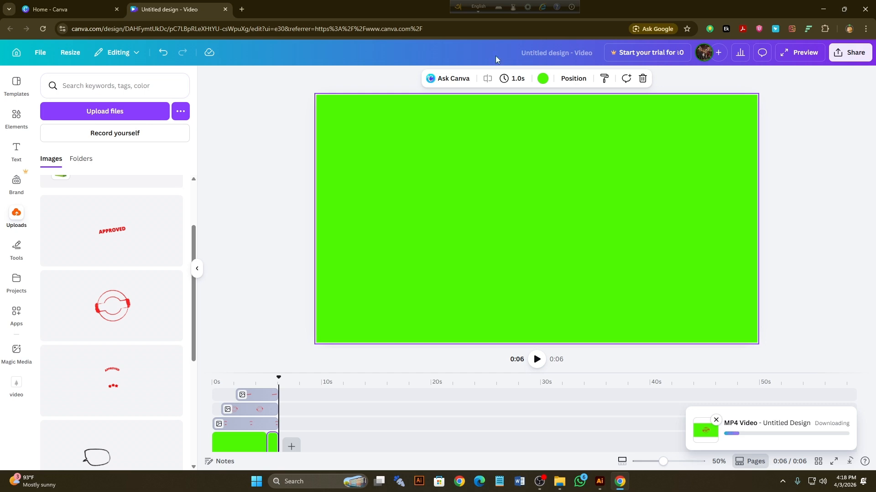
- Search for capcut web in a new browser tab and open the CapCut site
left_click(242, 9)
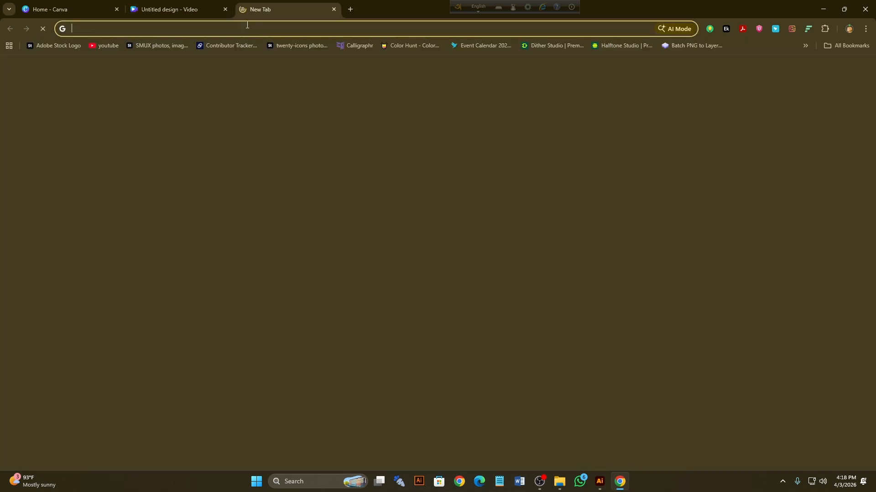
left_click(246, 26)
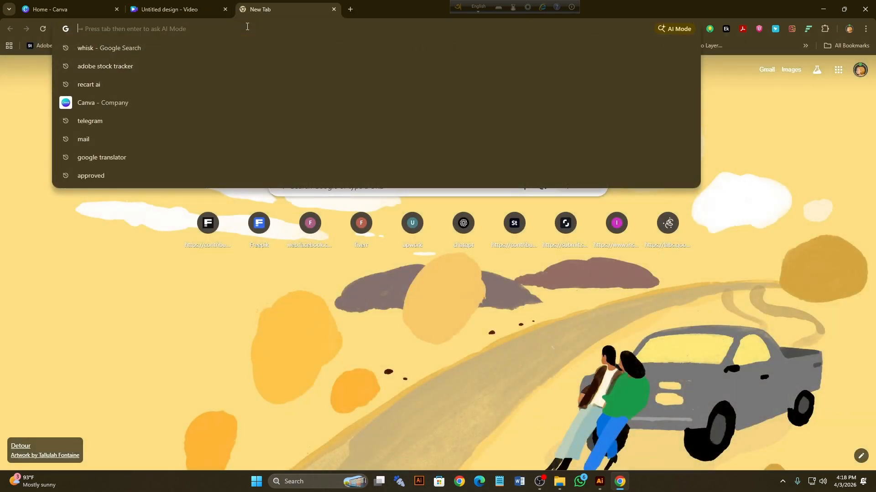
type("ca")
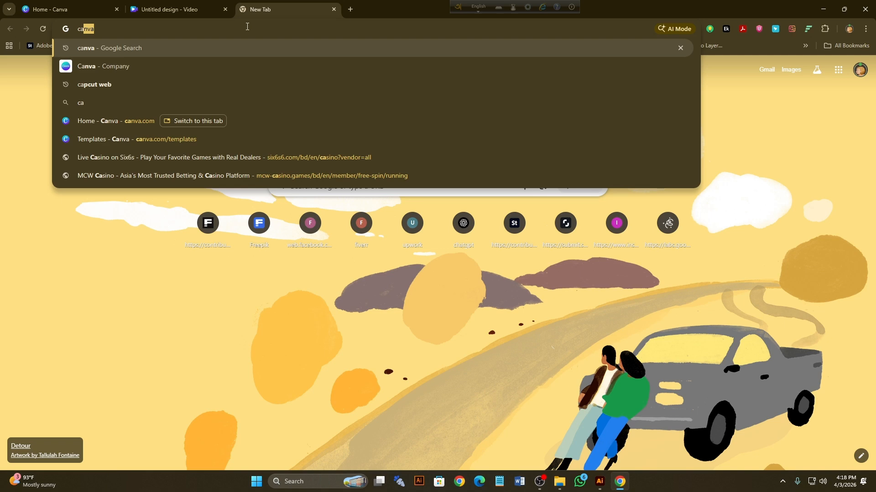
type("p")
key("Return")
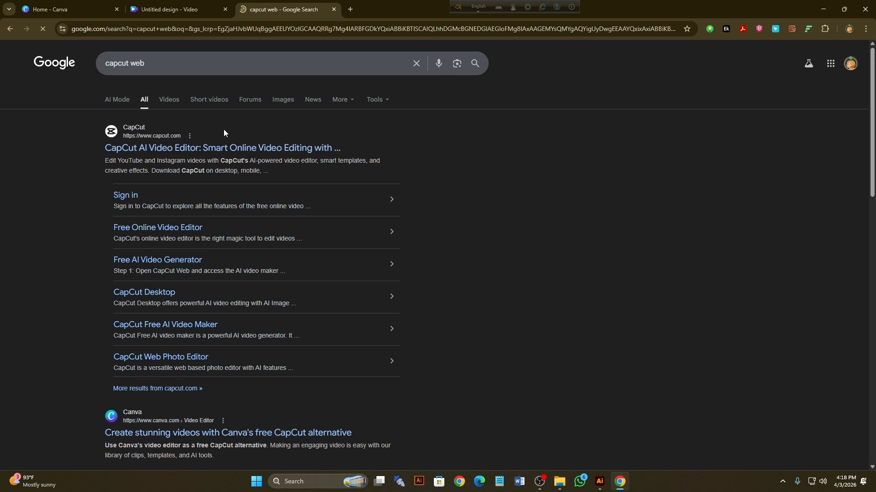
left_click(229, 146)
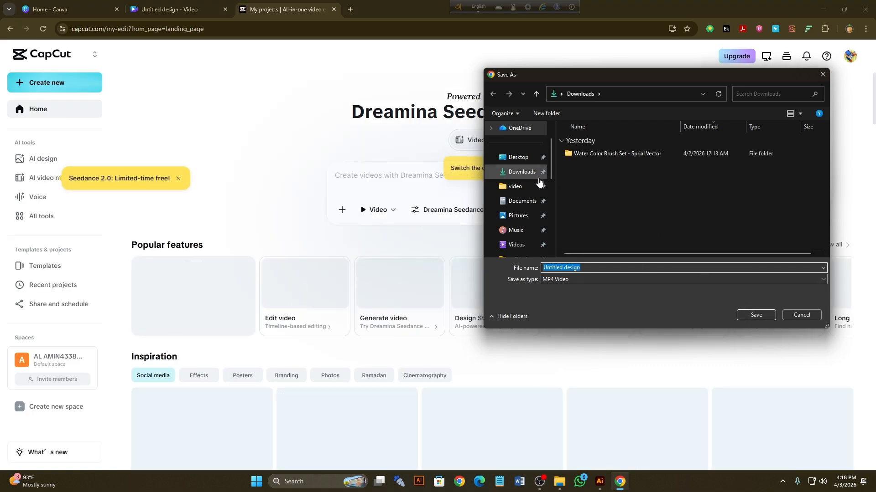
- Save the downloaded MP4 as Untitled design in the Videos folder
scroll(537, 189, "up", 1)
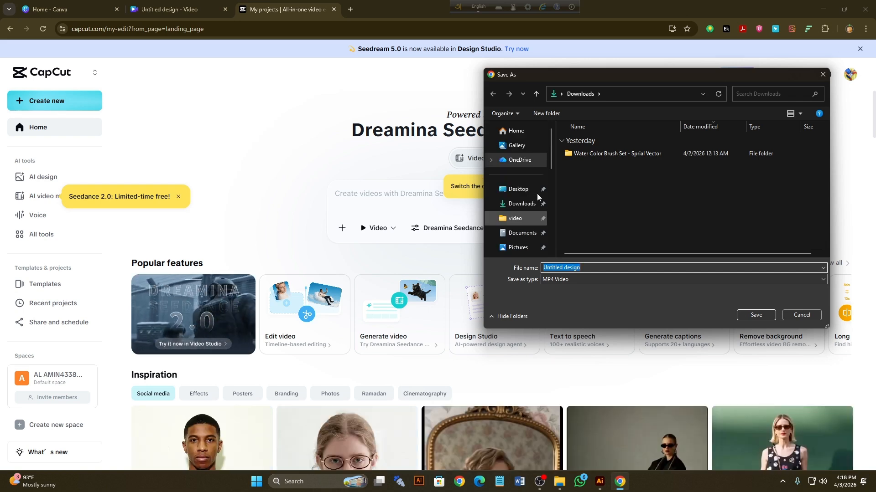
scroll(537, 197, "down", 1)
scroll(538, 193, "down", 1)
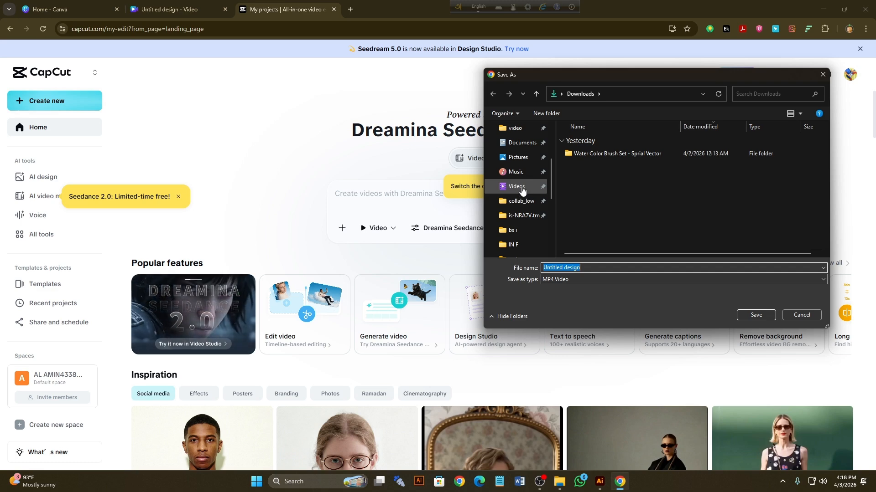
left_click(522, 191)
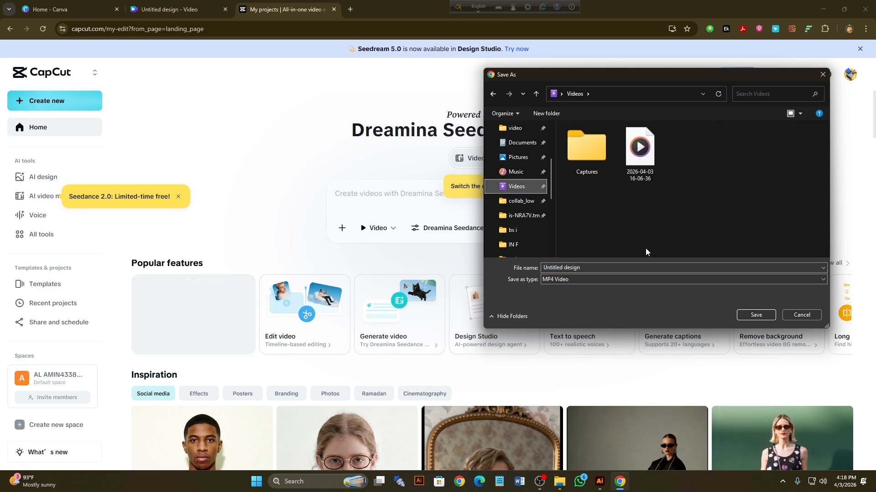
left_click(749, 317)
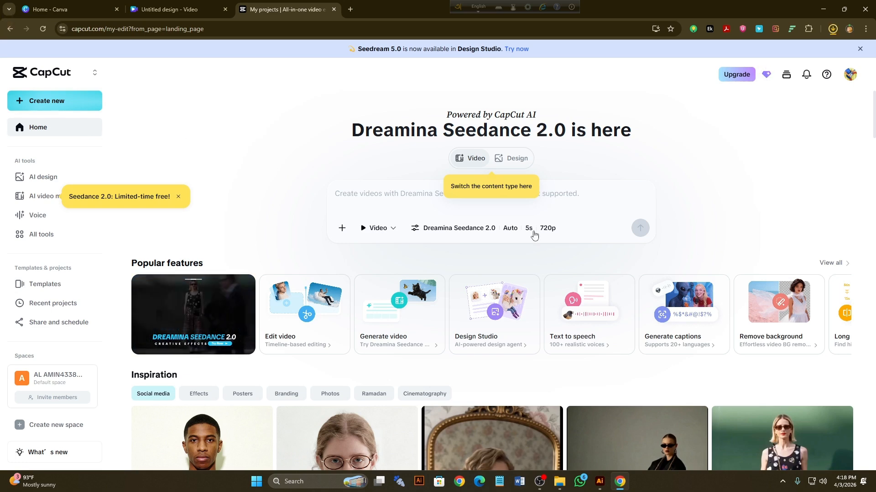
- Create a new blank 16:9 video project in CapCut
scroll(412, 240, "down", 1)
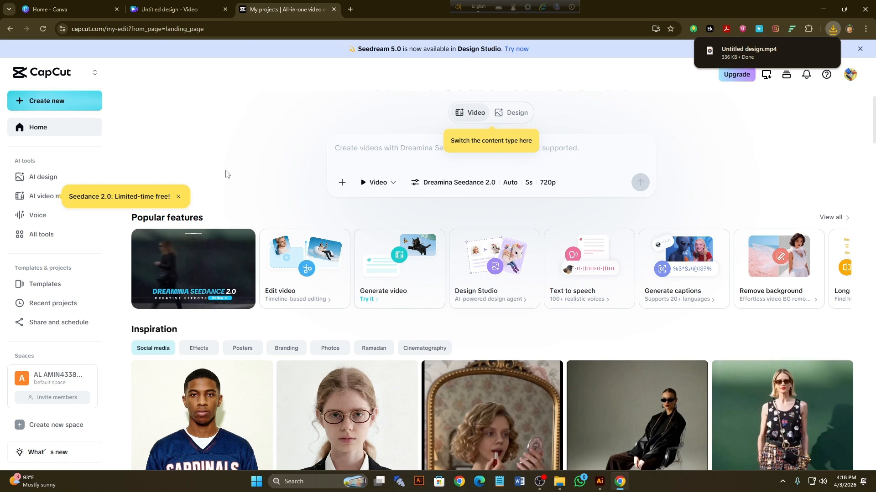
left_click(41, 130)
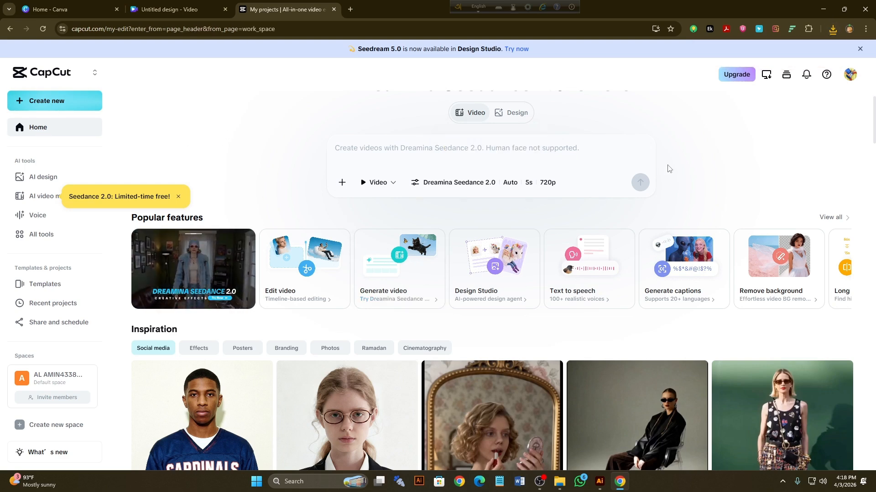
scroll(464, 164, "down", 3)
scroll(464, 164, "up", 2)
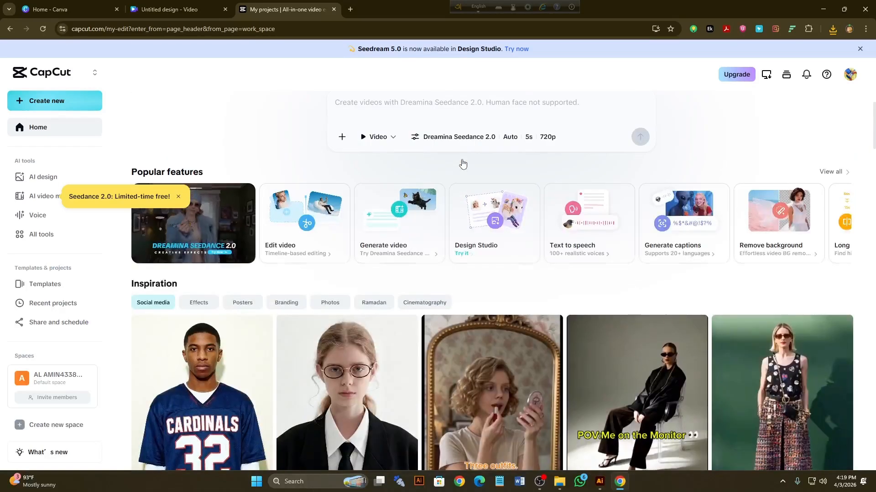
left_click(53, 98)
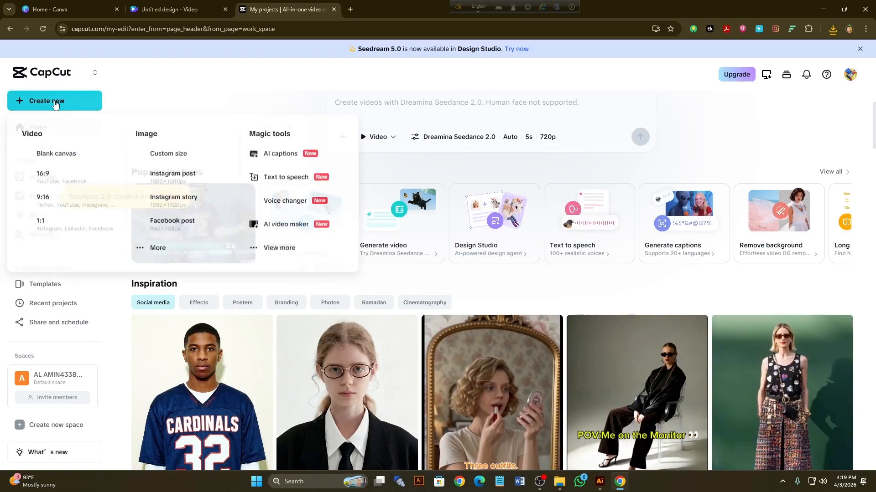
left_click(75, 184)
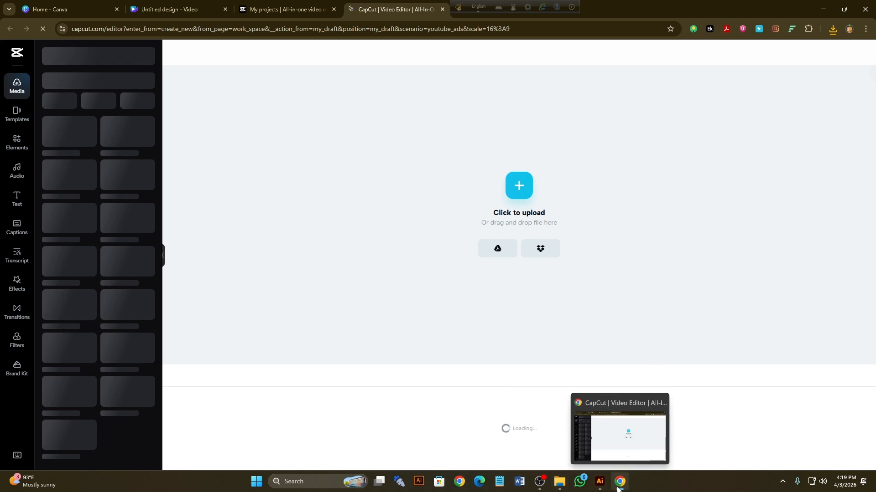
- Upload the Untitled design video from the Videos folder into the CapCut project
mouse_move(558, 491)
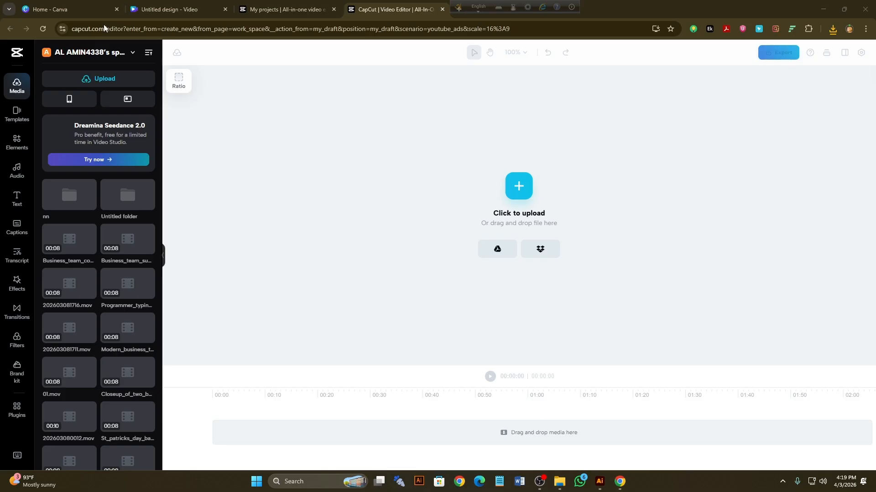
key("super+e")
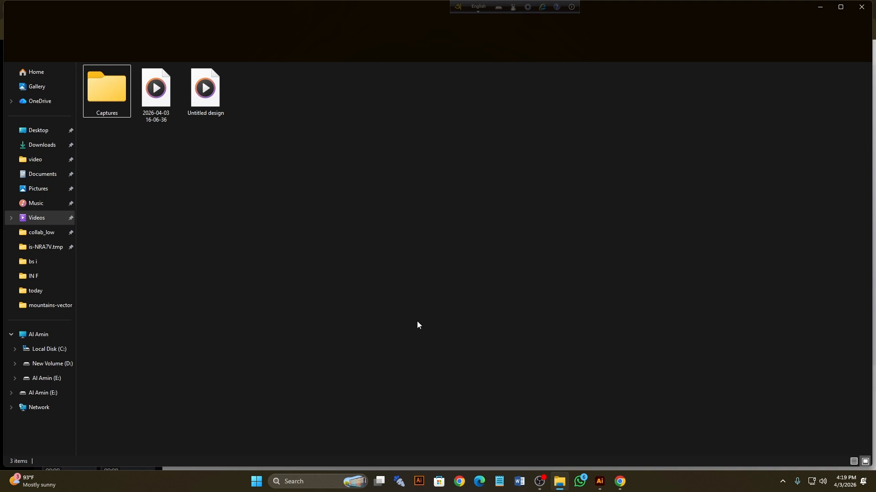
left_click_drag(208, 93, 515, 231)
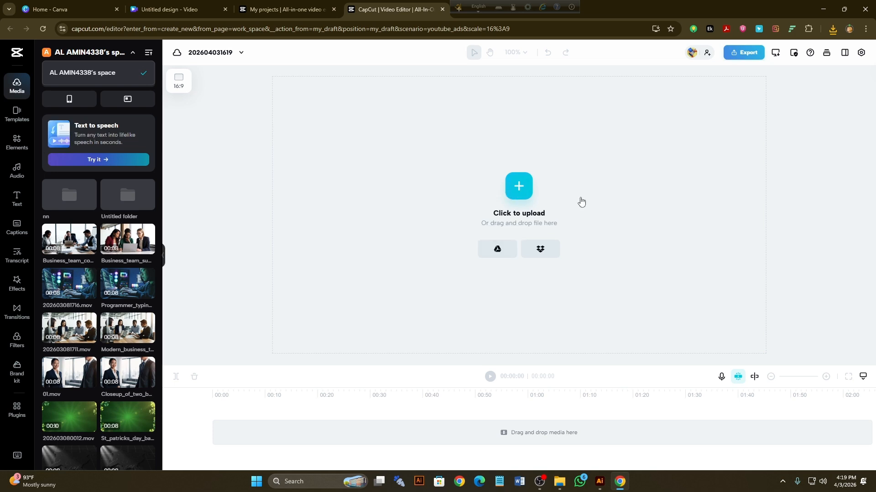
left_click(510, 211)
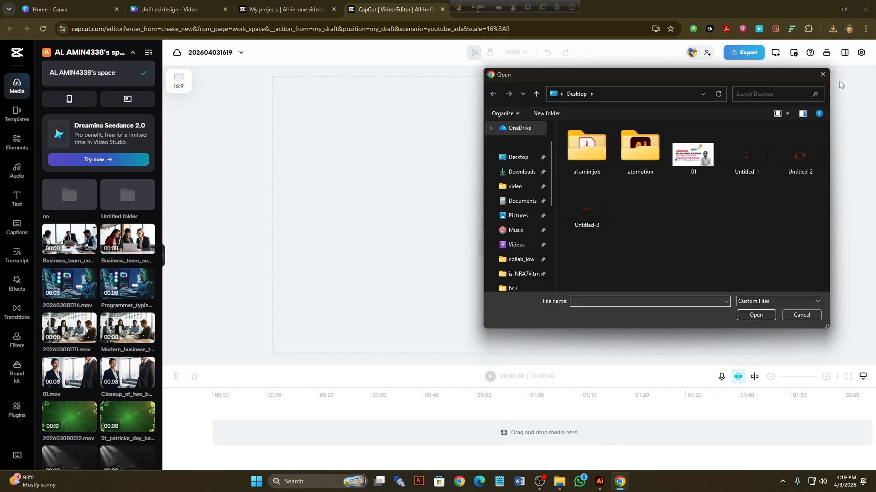
left_click(517, 245)
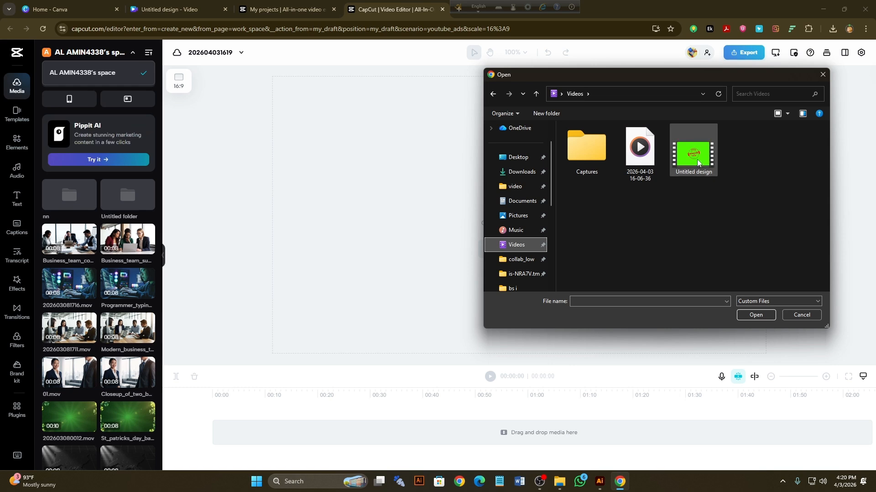
left_click(693, 153)
left_click(750, 315)
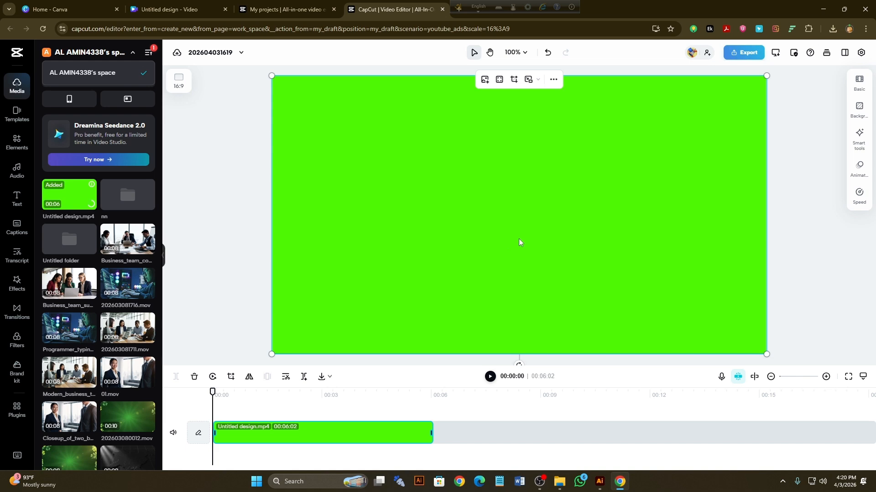
- Play back the imported stamp clip from the start of the timeline
left_click(478, 441)
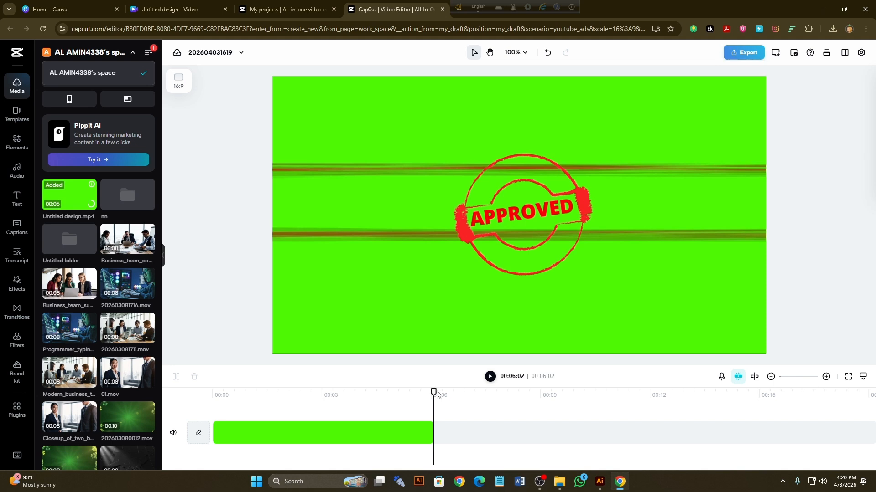
left_click_drag(434, 391, 211, 397)
left_click(490, 378)
left_click(490, 376)
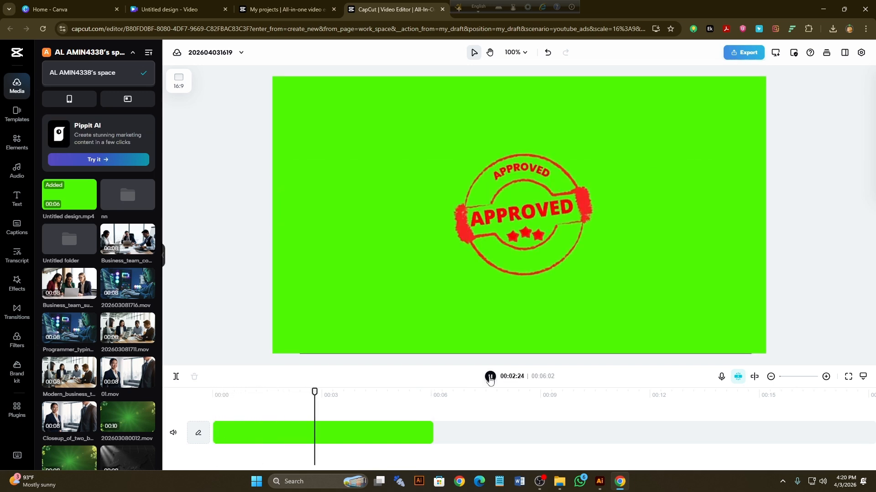
- Apply an Out animation that breaks the picture into shrinking squares to the stamp clip
left_click(417, 426)
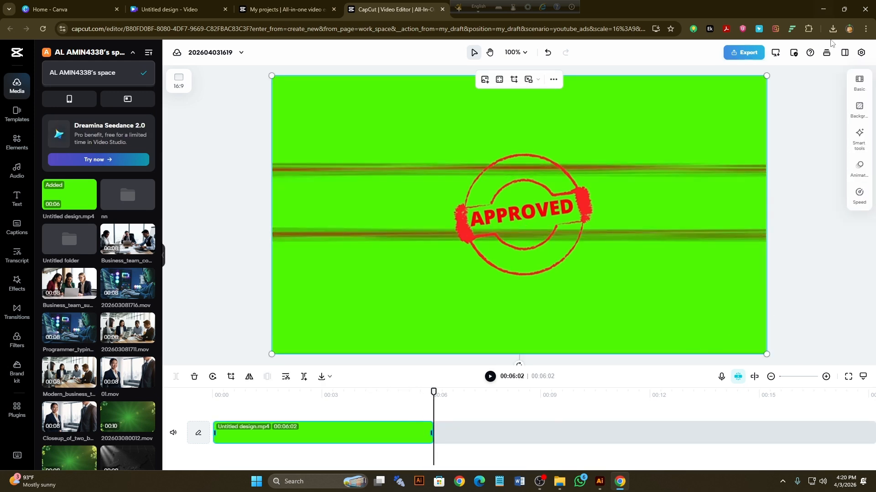
left_click(864, 178)
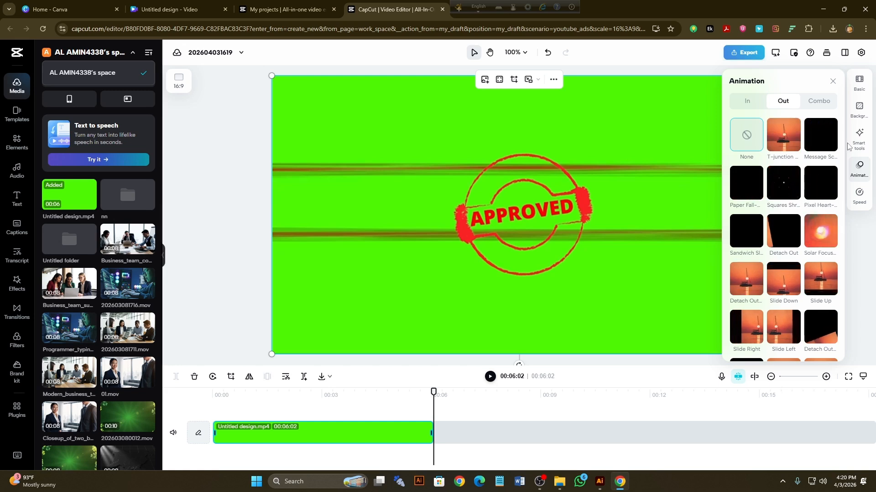
left_click(832, 82)
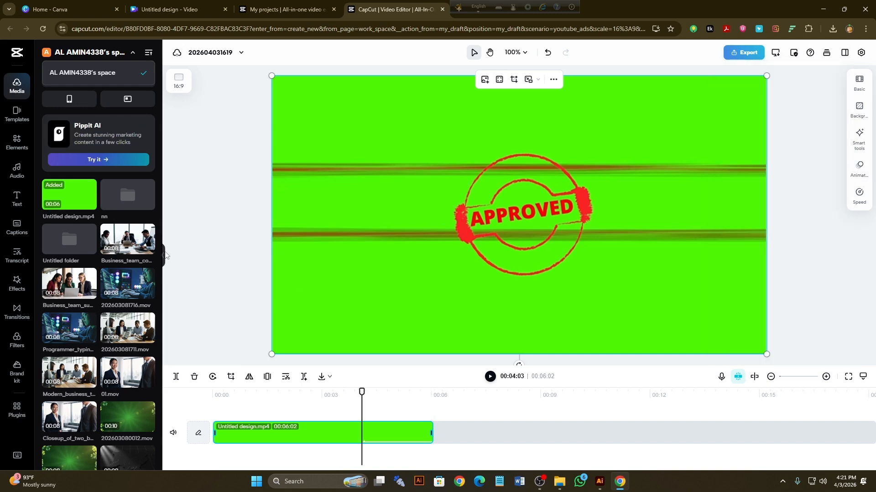
- Play back the whole clip with its exit animation and scrub to about 5 s
left_click(226, 192)
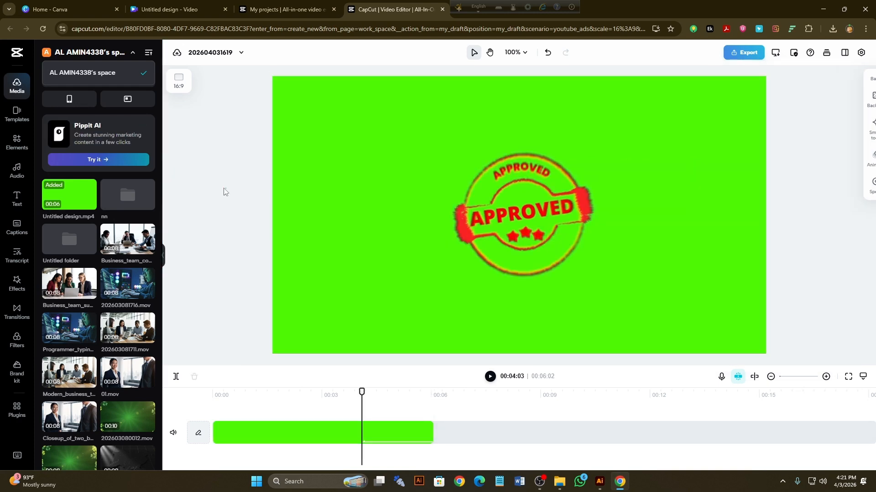
key("space")
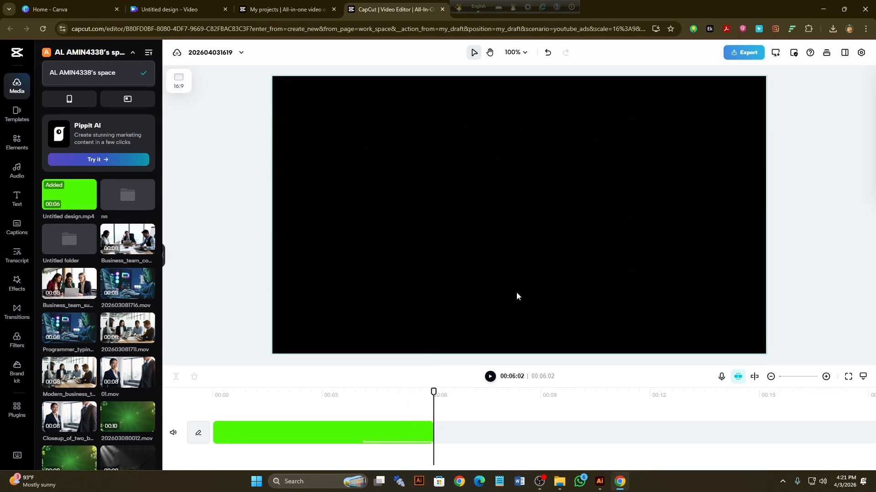
left_click_drag(434, 393, 216, 392)
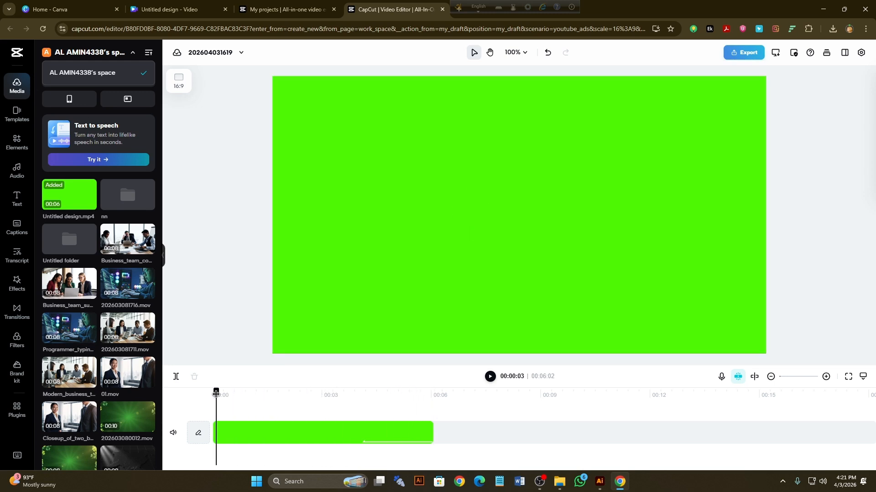
left_click(489, 377)
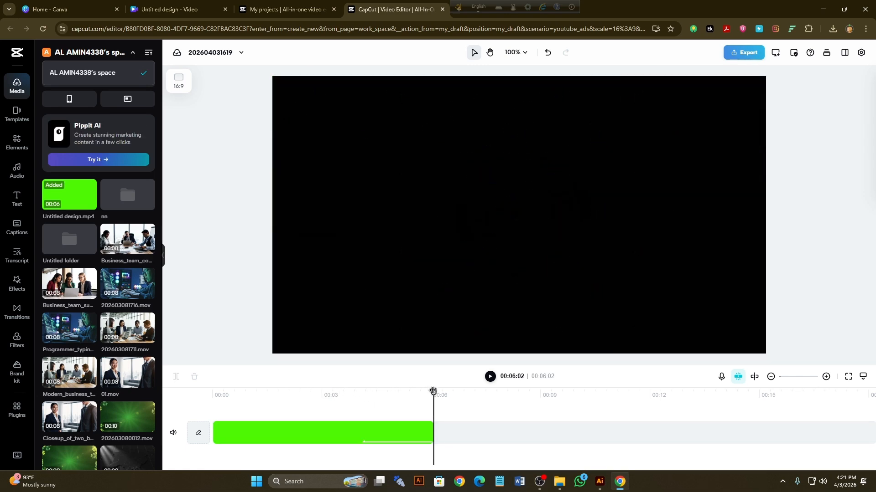
left_click_drag(433, 392, 212, 392)
left_click_drag(433, 391, 399, 391)
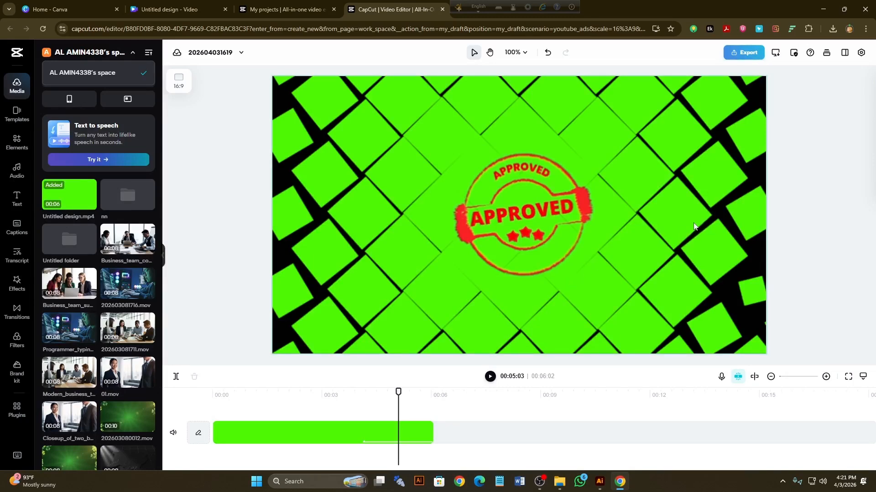
- Export the video for download at 4k resolution in MOV format
left_click(747, 56)
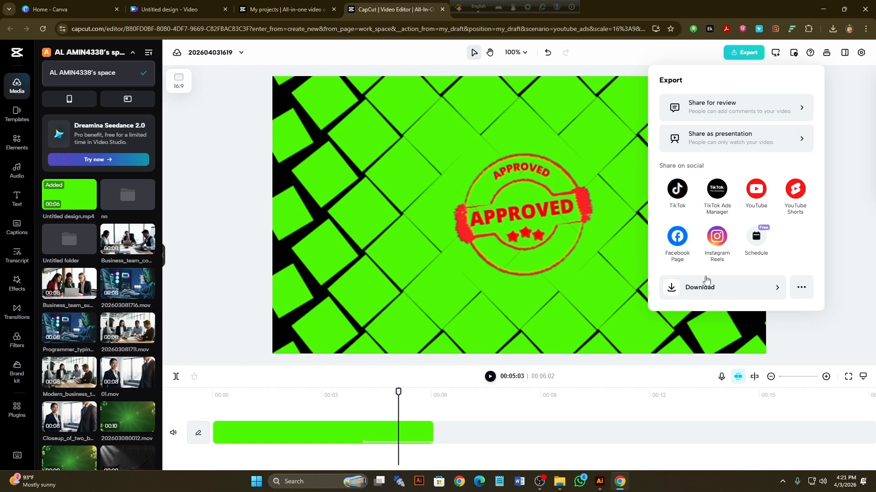
left_click(728, 293)
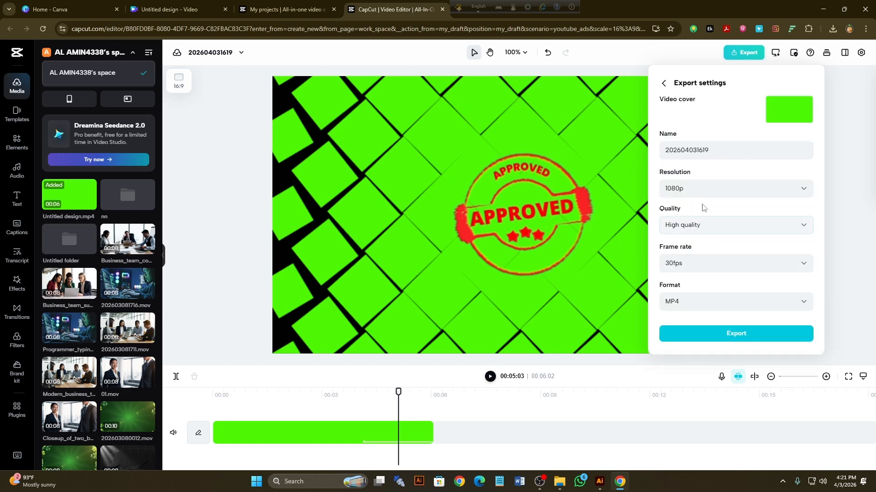
left_click(699, 191)
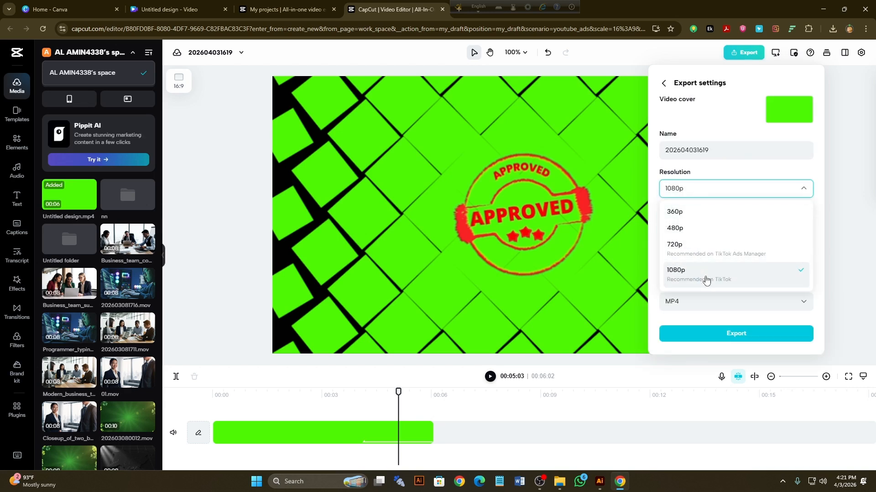
scroll(705, 280, "down", 2)
left_click(684, 284)
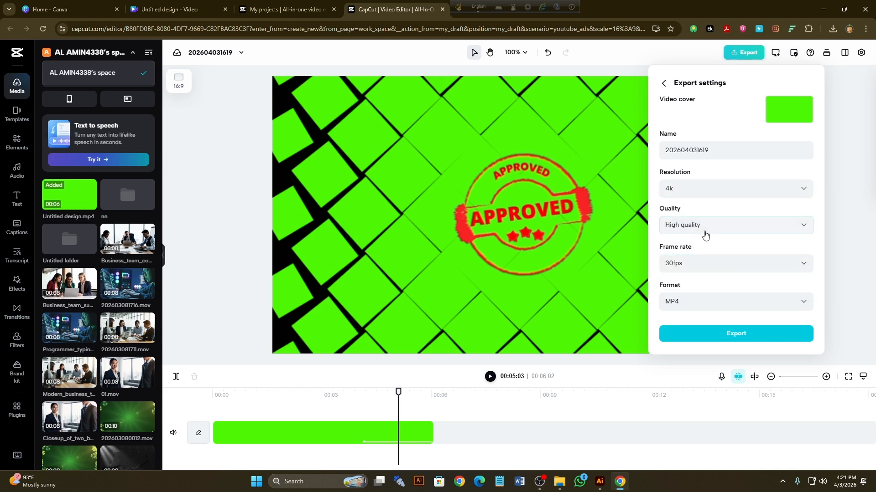
left_click(706, 302)
left_click(681, 342)
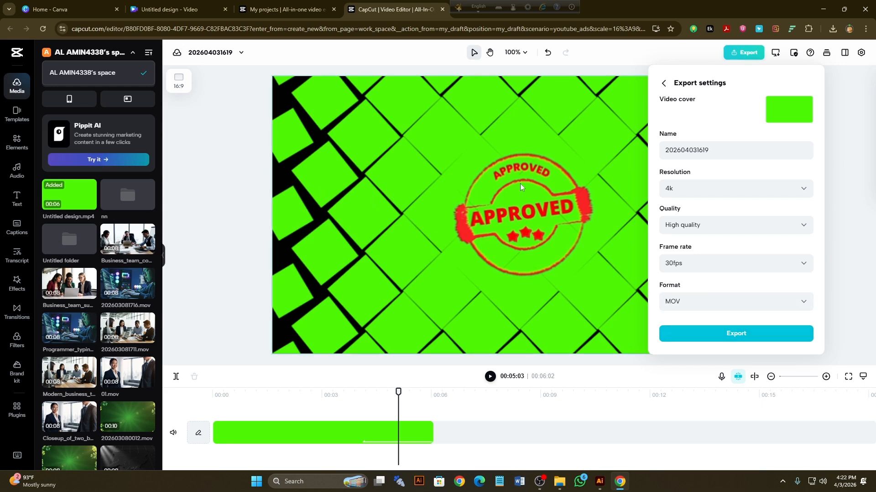
left_click(748, 332)
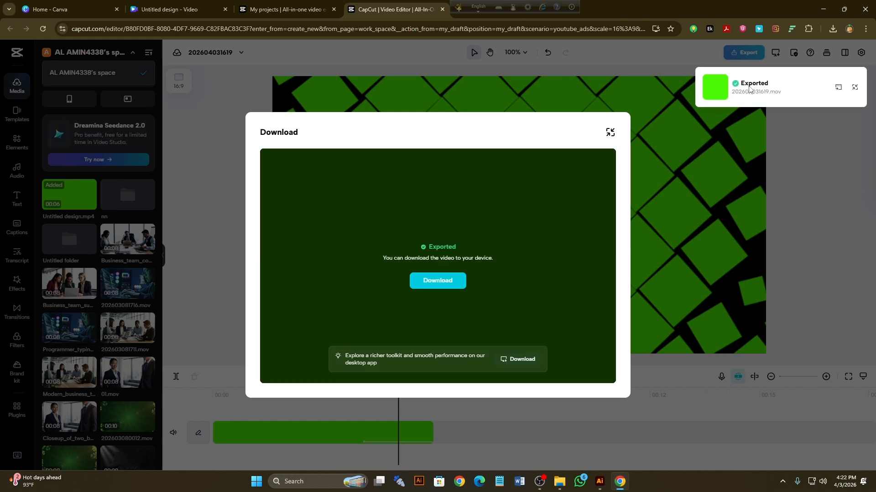
left_click(837, 87)
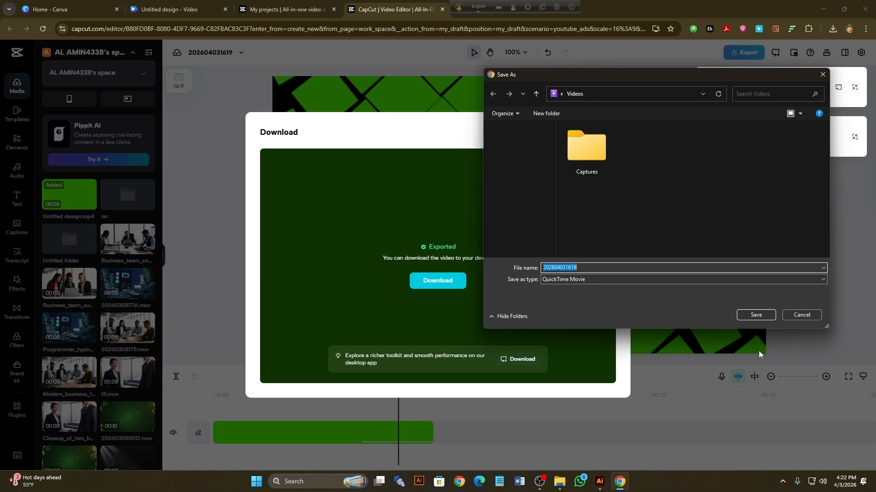
left_click(761, 315)
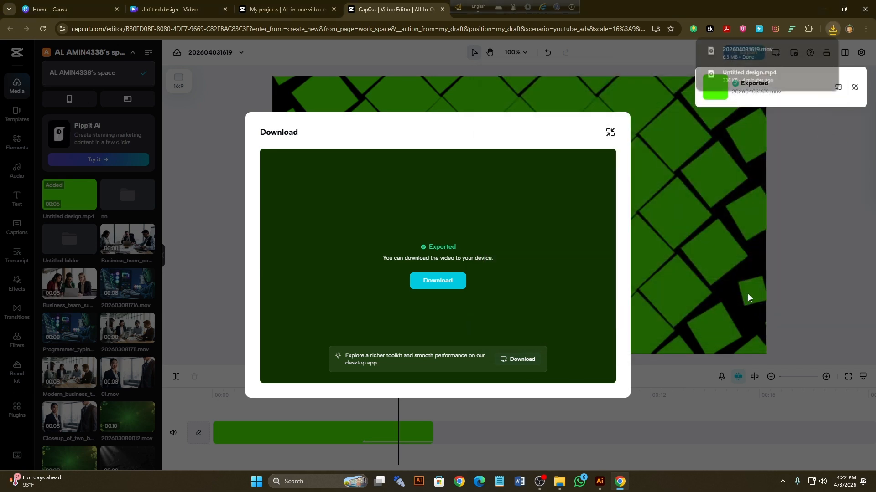
left_click(809, 50)
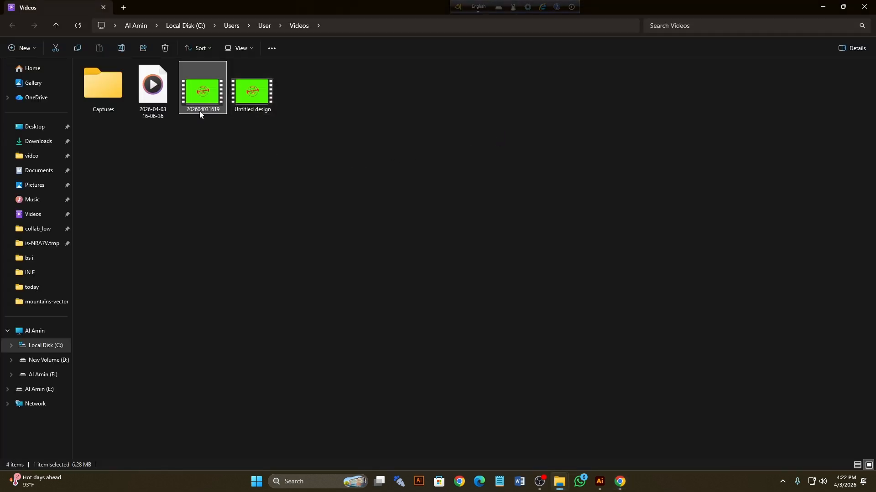
double_click(199, 98)
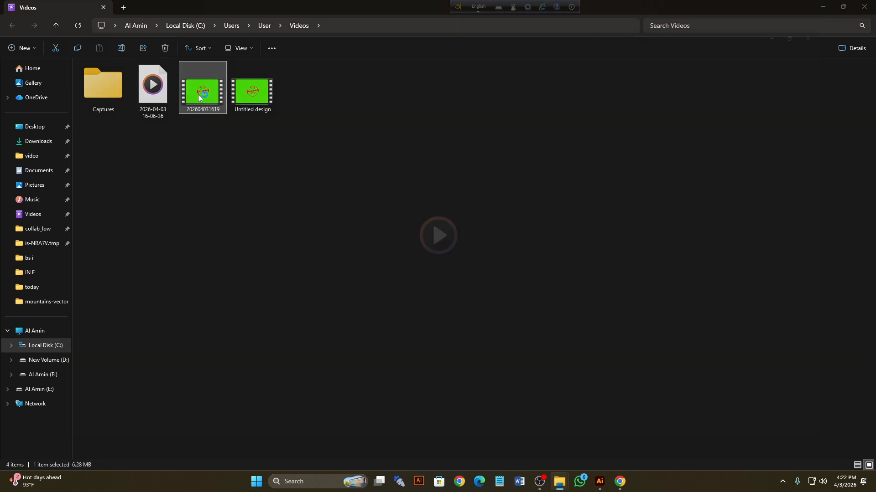